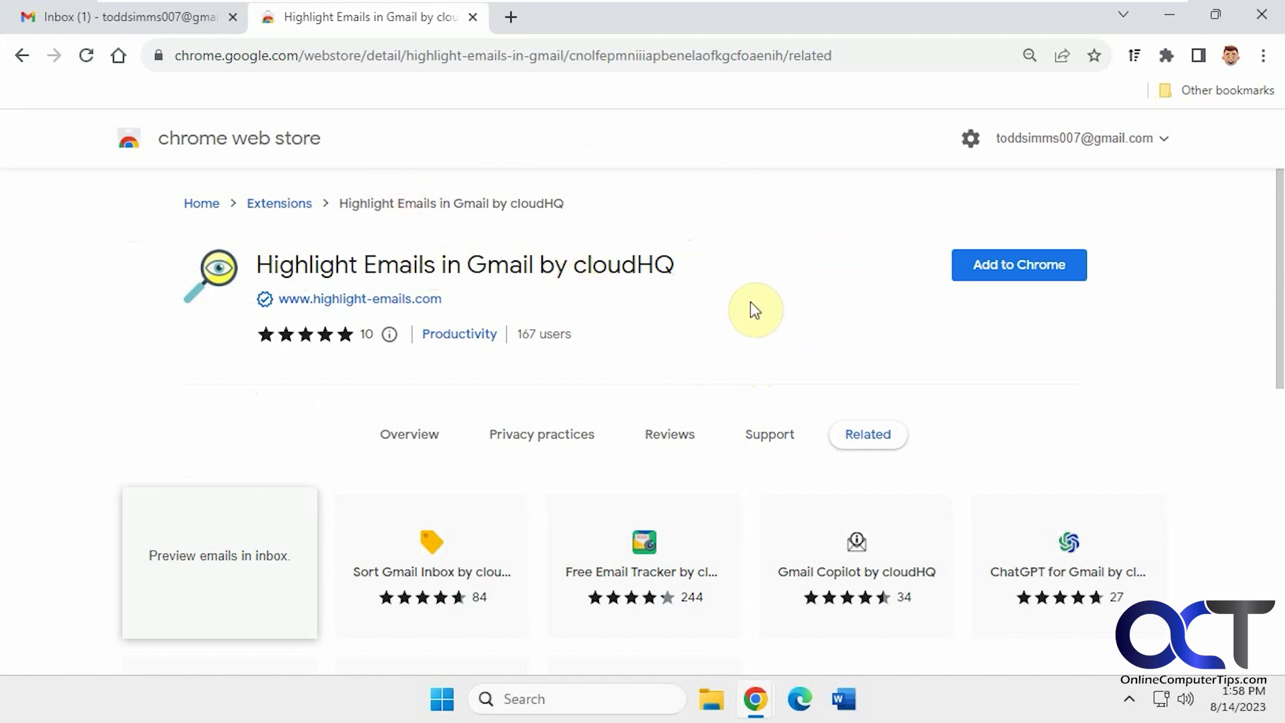
# - Add the Highlight Emails in Gmail by cloudHQ extension to Chrome and confirm
pyautogui.click(1006, 271)
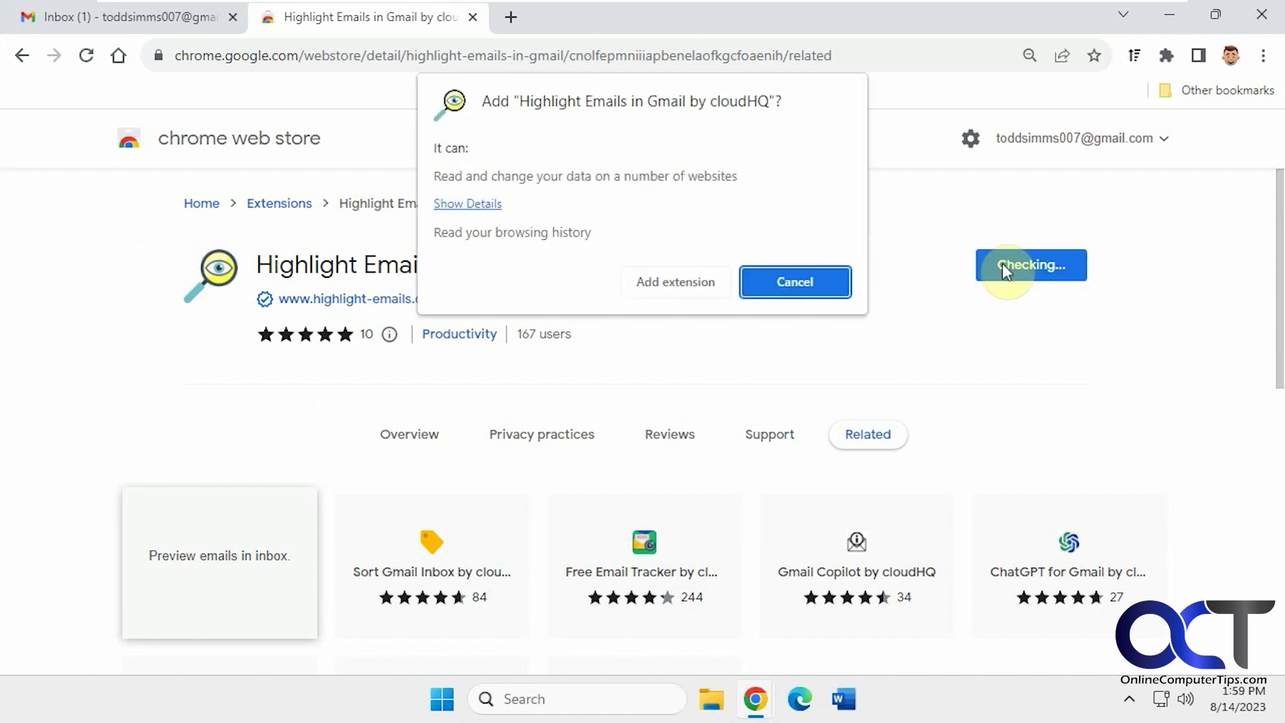
pyautogui.click(678, 287)
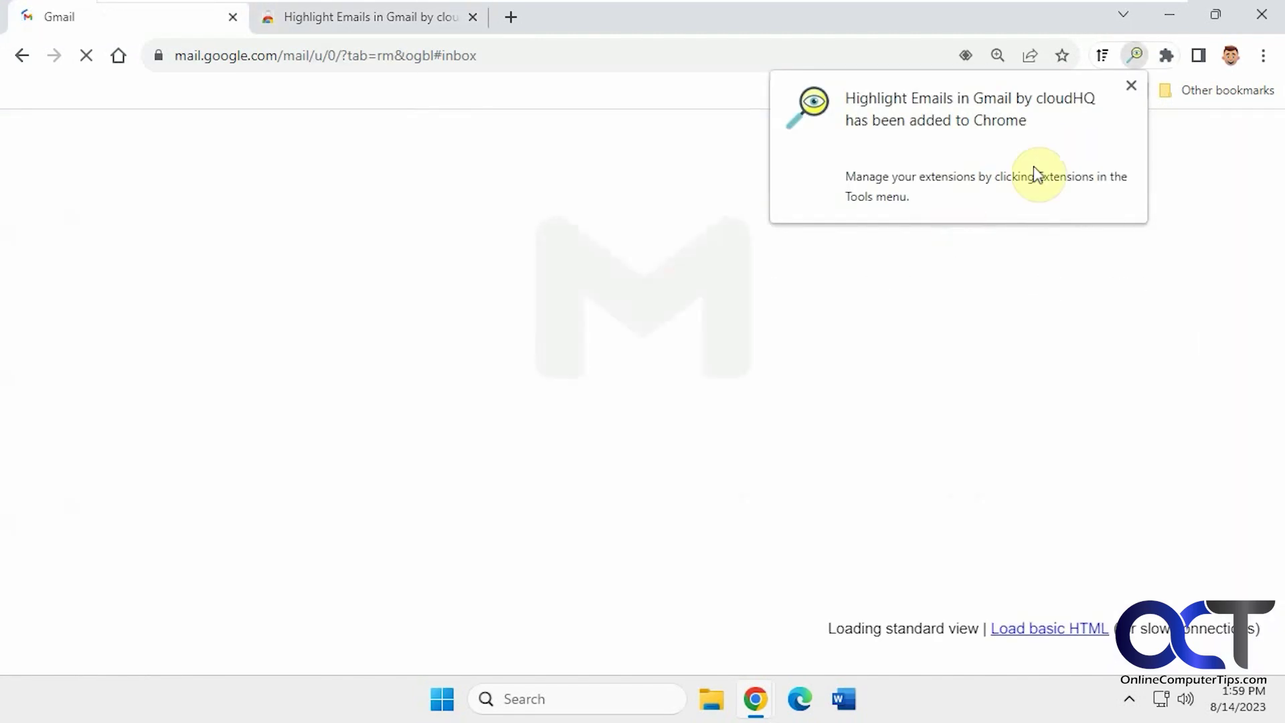
# - Dismiss the extension notices, try Reading Focus on the inbox and switch it back off
pyautogui.click(1130, 86)
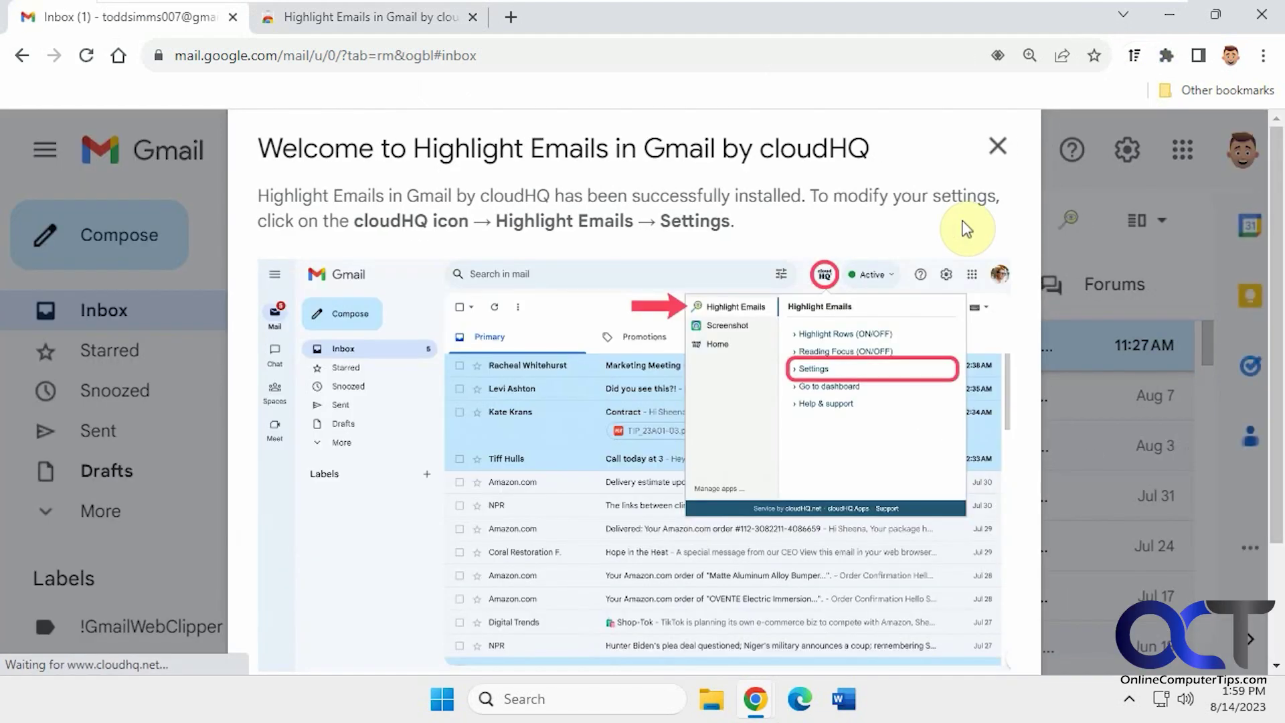
pyautogui.scroll(-2, 970, 292)
pyautogui.scroll(2, 969, 306)
pyautogui.click(998, 145)
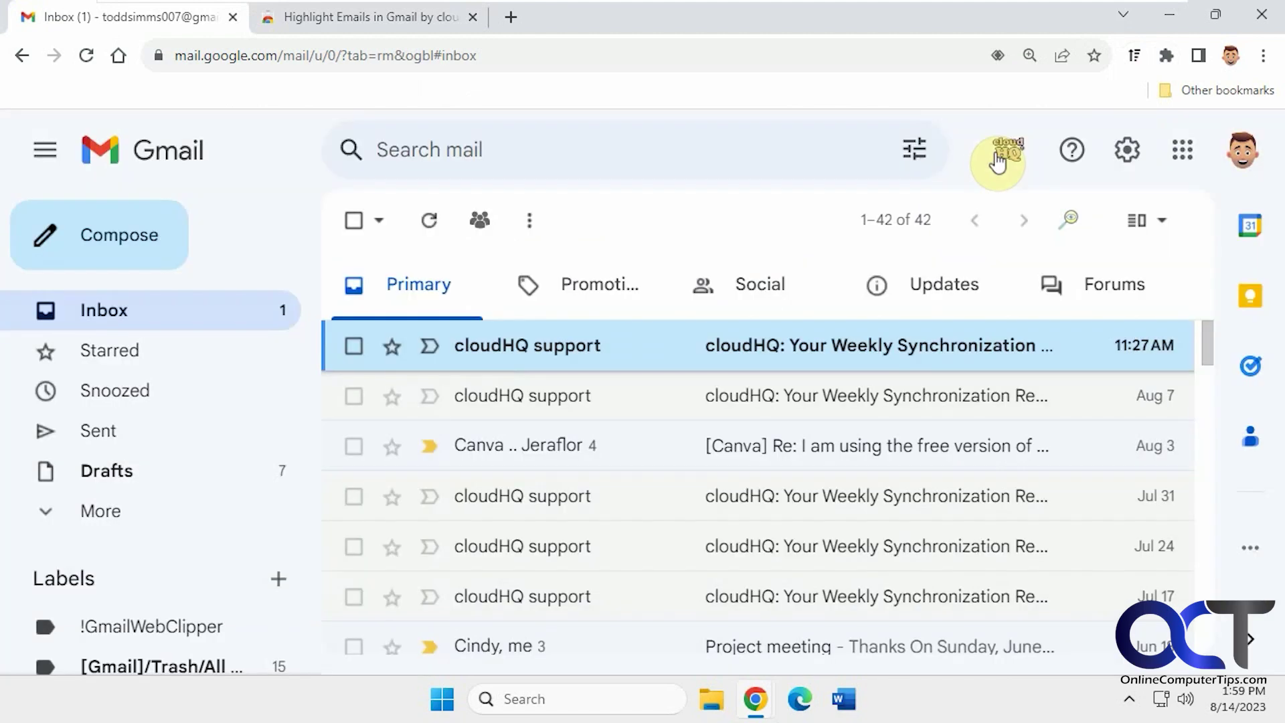
pyautogui.click(1070, 226)
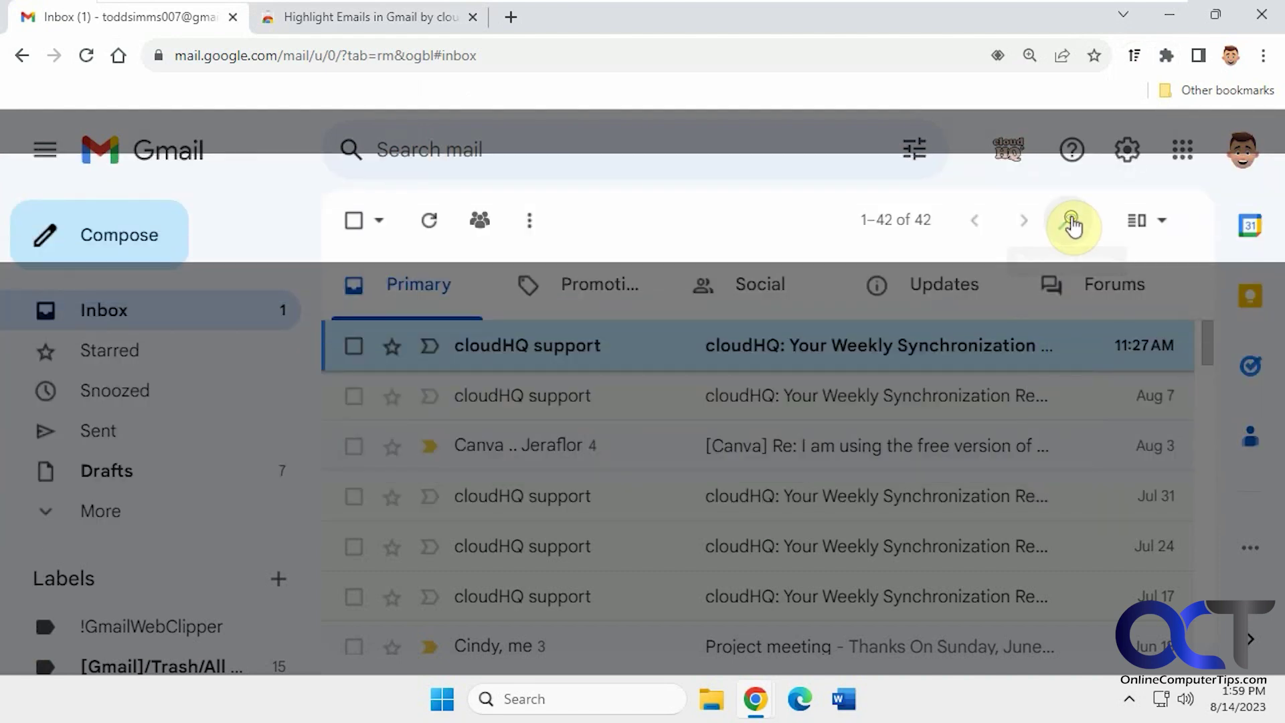
pyautogui.click(1070, 223)
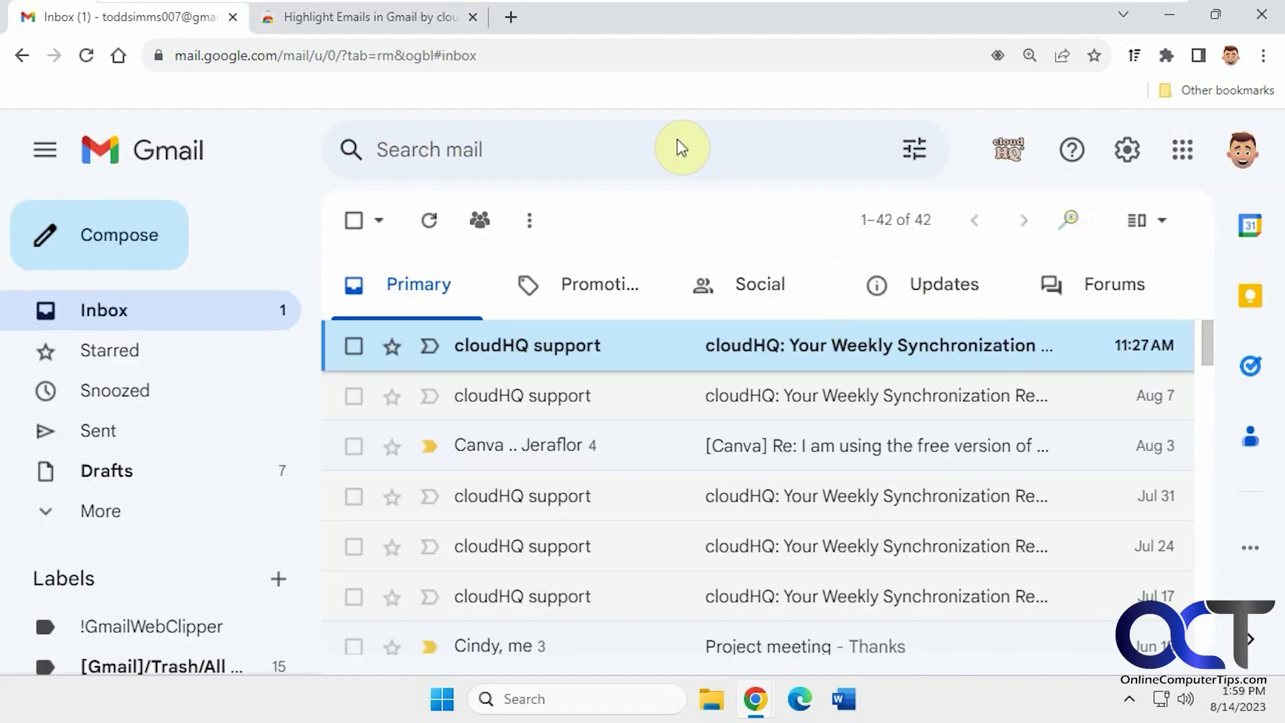
pyautogui.scroll(-3, 827, 537)
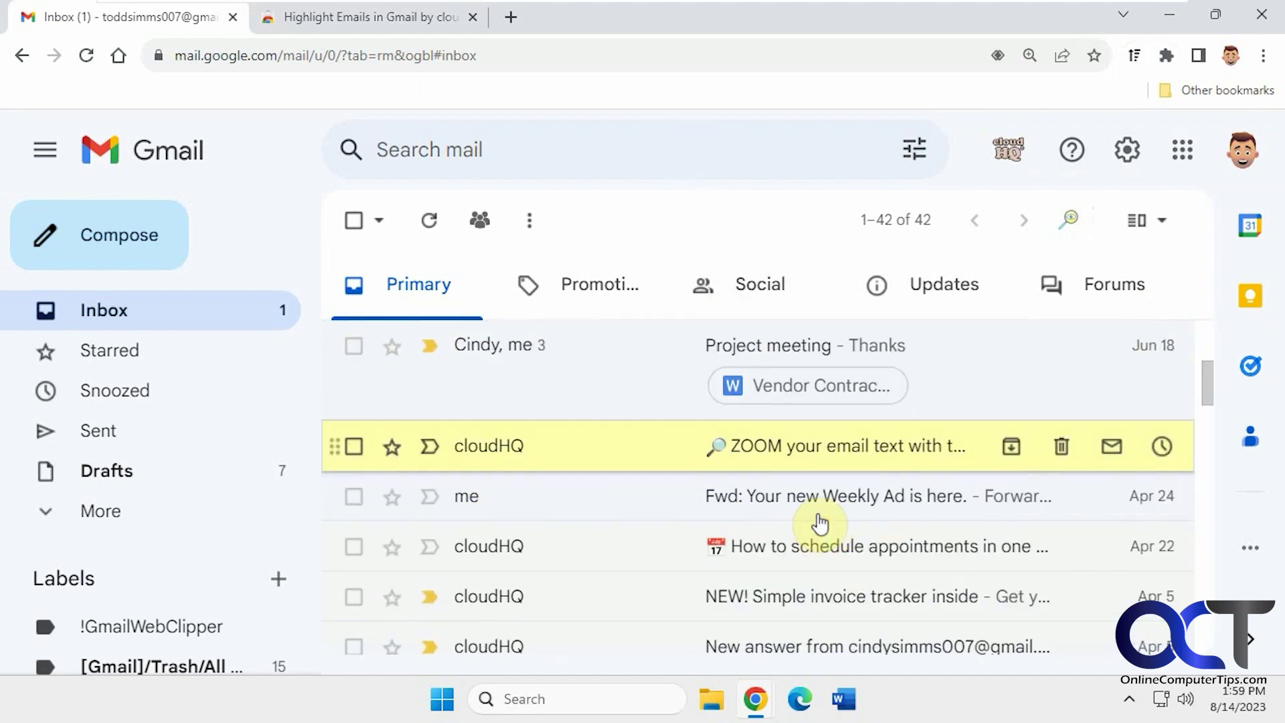
pyautogui.scroll(-2, 818, 523)
pyautogui.scroll(-2, 812, 516)
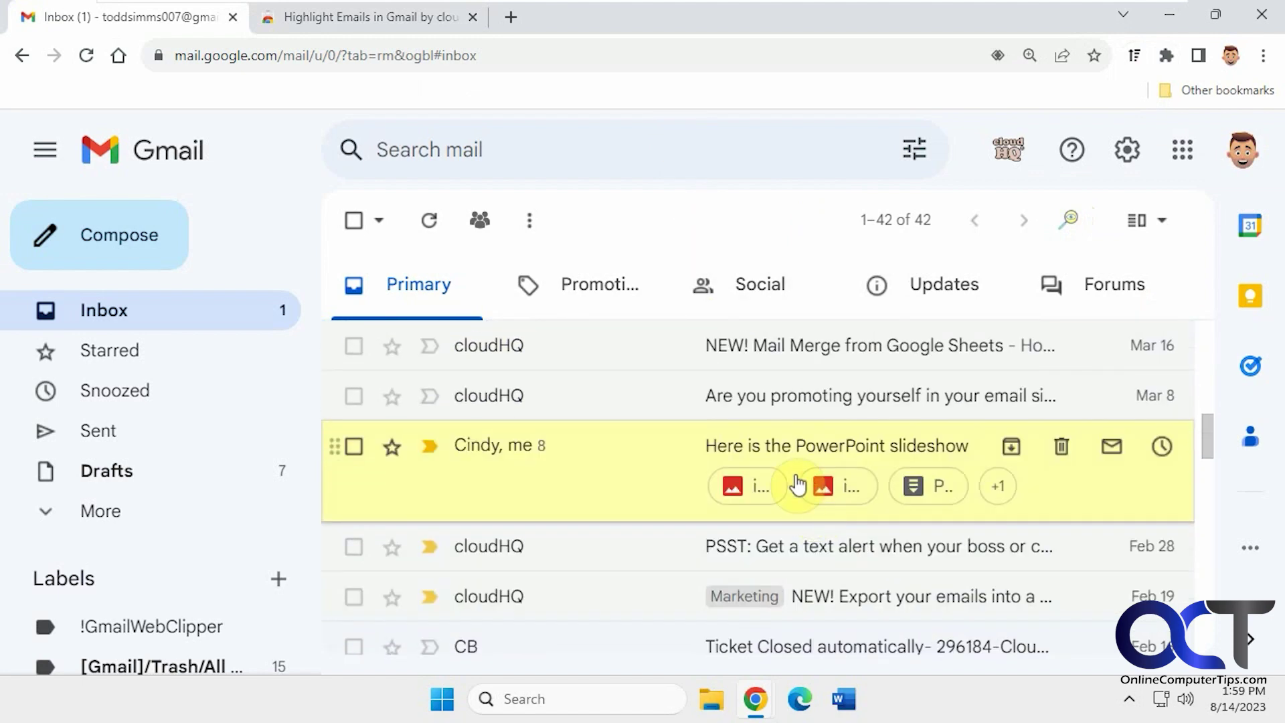
# - Shrink the page, return to the Primary tab top, then show the Promotions emails
pyautogui.hotkey('ctrl', '-')
pyautogui.scroll(-2, 791, 474)
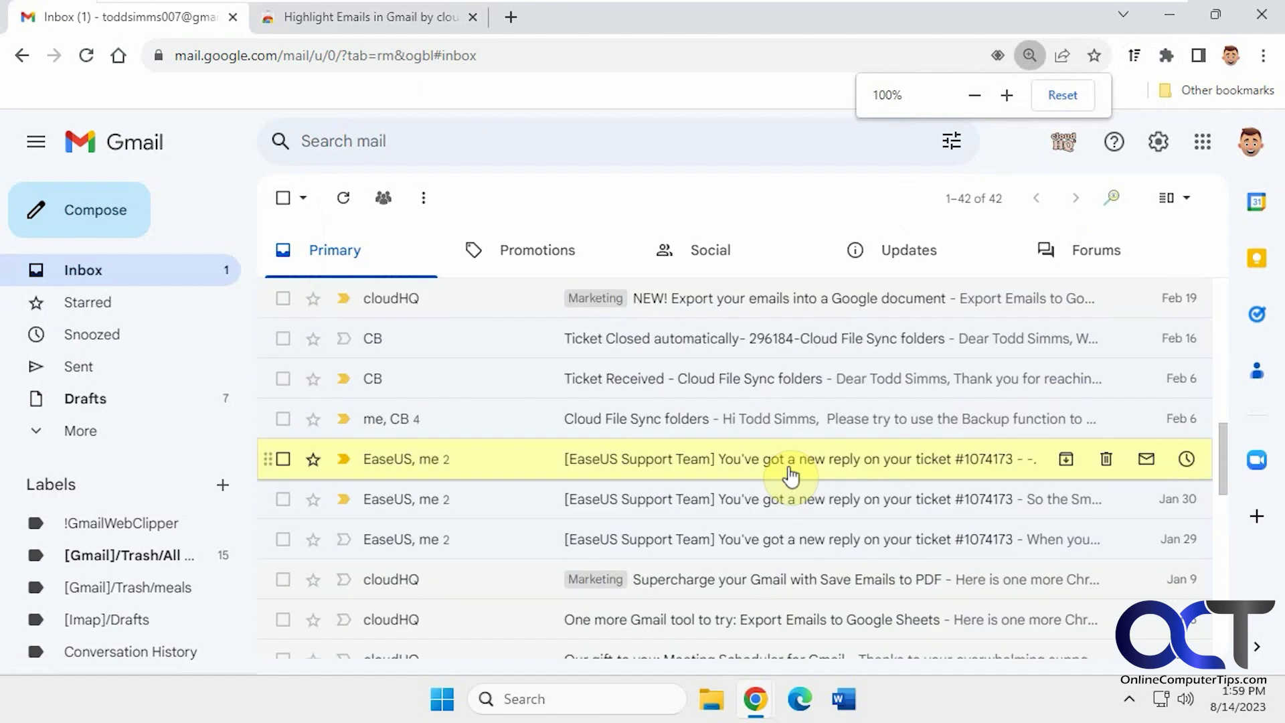
pyautogui.click(361, 252)
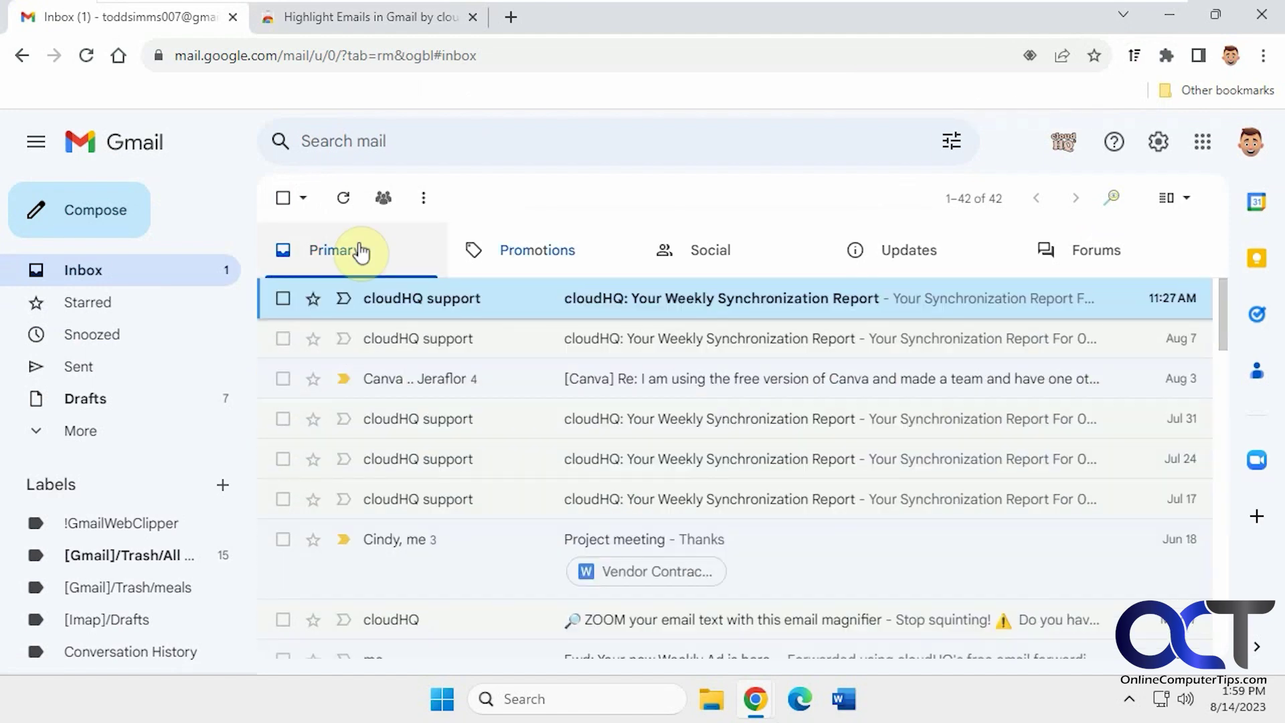
pyautogui.click(557, 250)
pyautogui.scroll(-3, 843, 462)
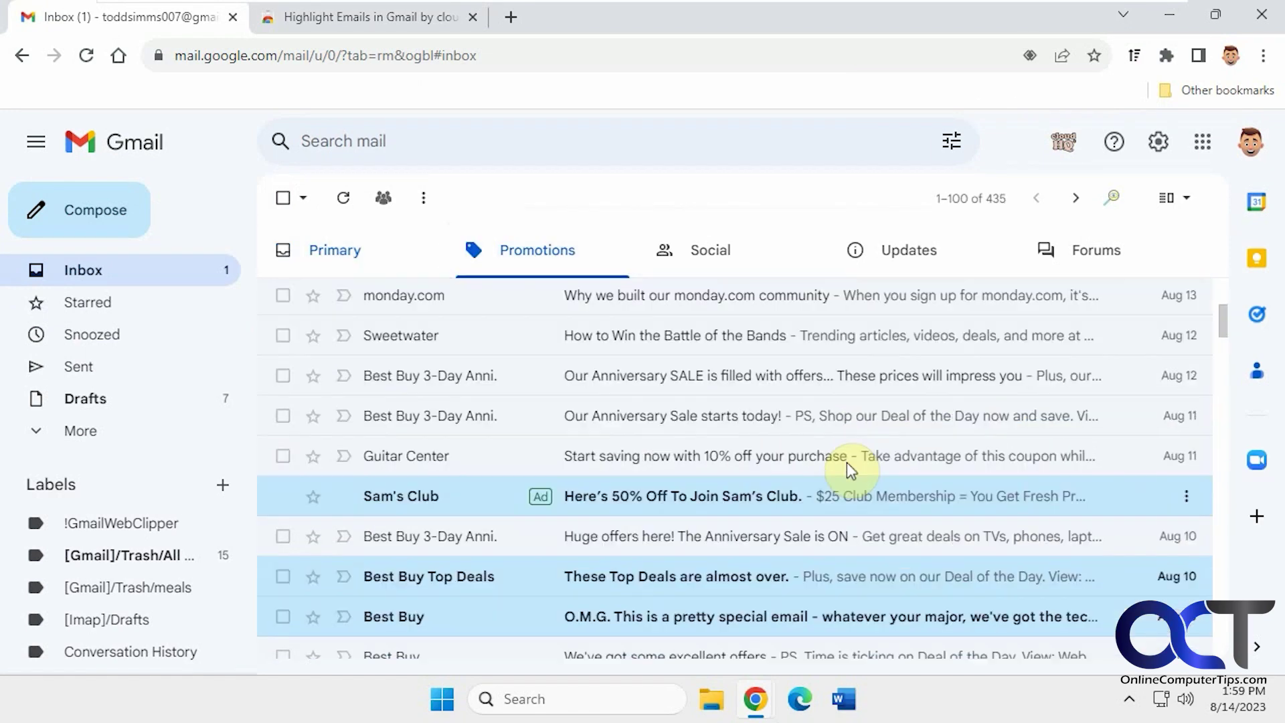
pyautogui.scroll(-2, 849, 467)
pyautogui.scroll(-2, 848, 467)
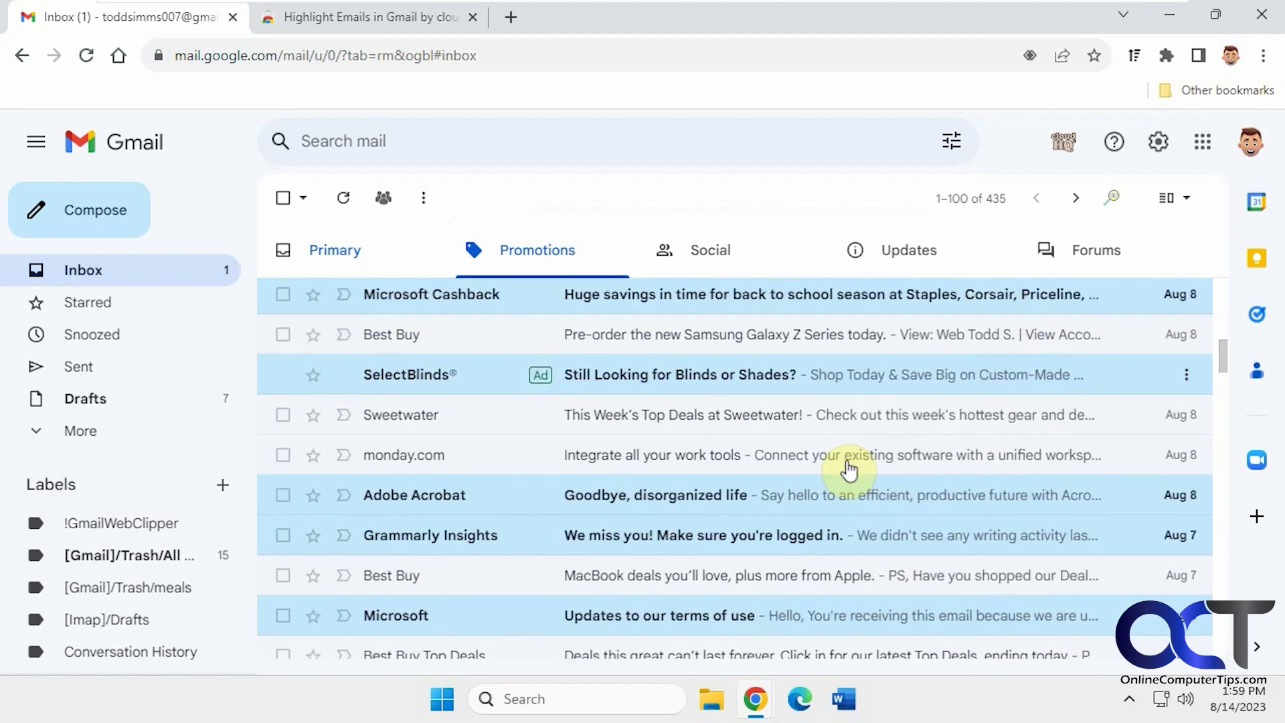
pyautogui.scroll(3, 849, 467)
pyautogui.scroll(2, 849, 469)
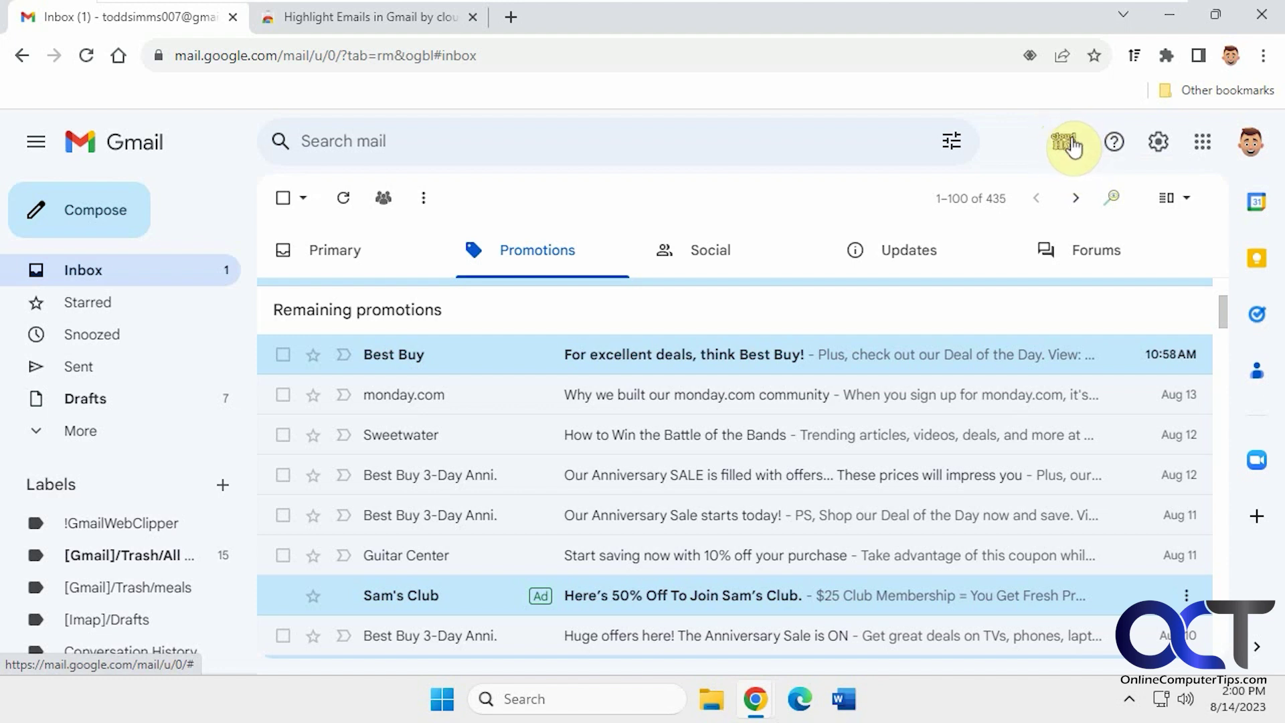
# - Reach the Highlight Emails settings page from the cloudHQ apps menu
pyautogui.click(1071, 148)
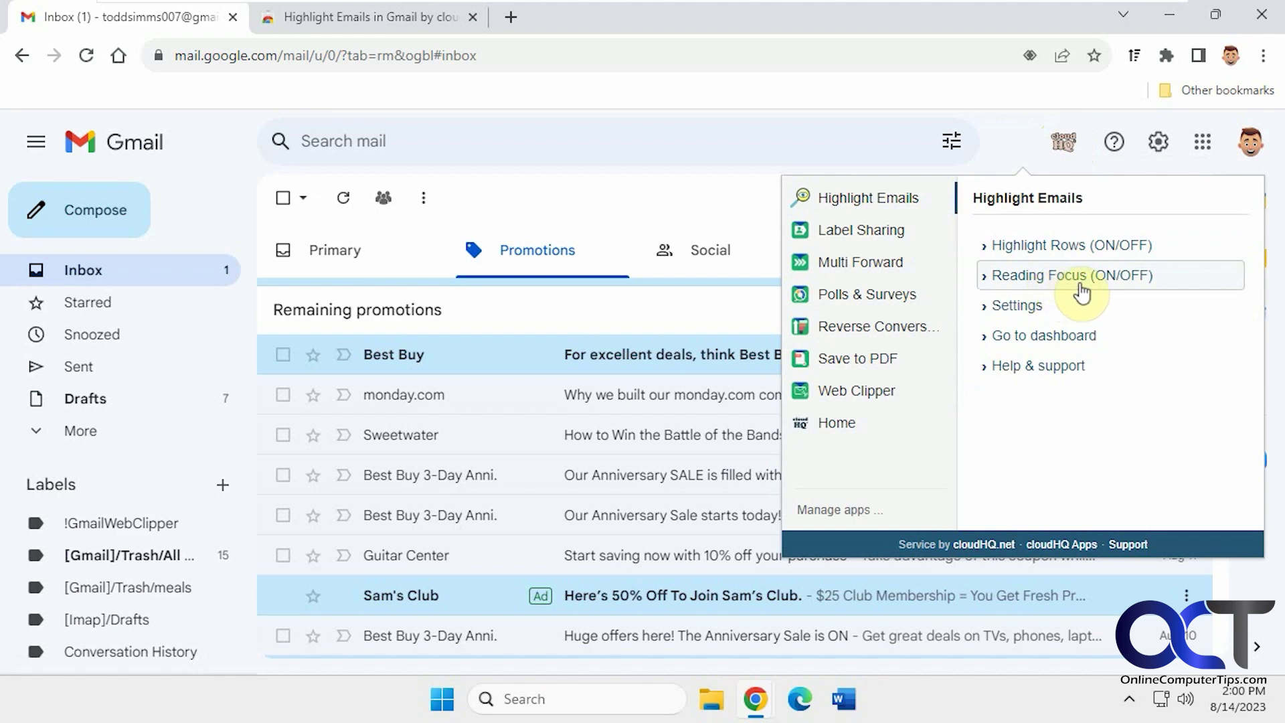
pyautogui.click(1017, 305)
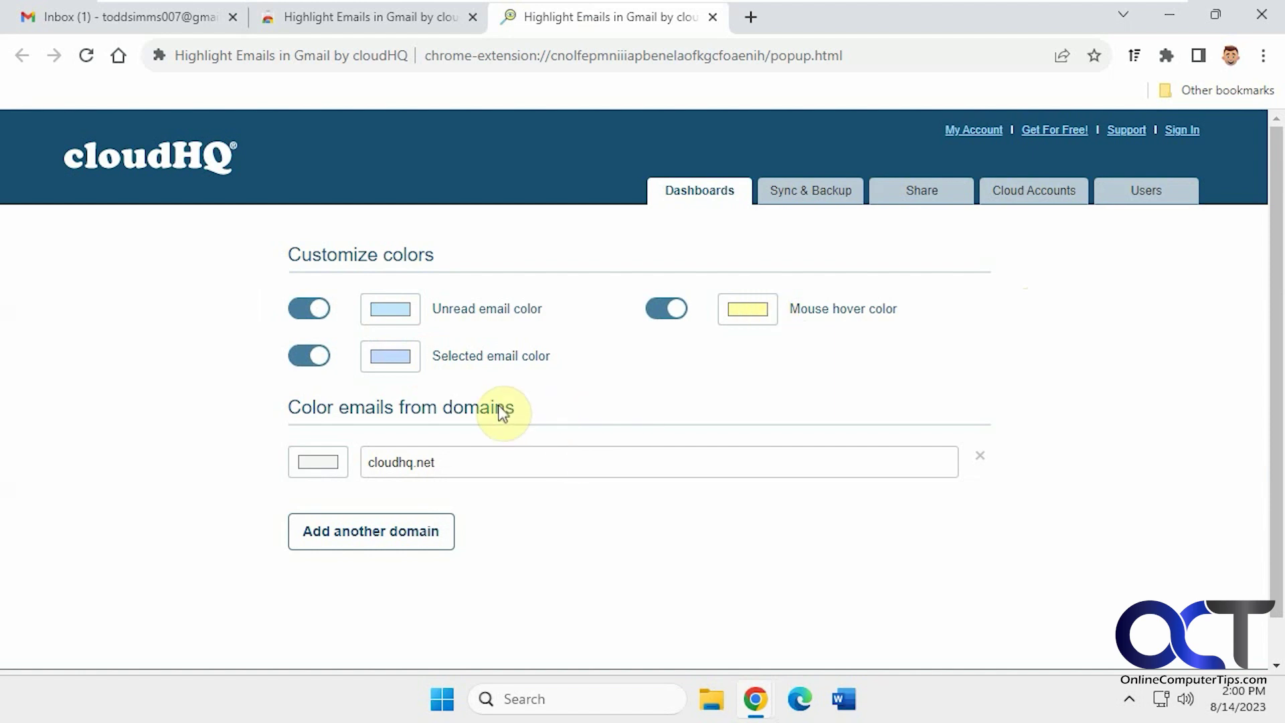
pyautogui.click(380, 11)
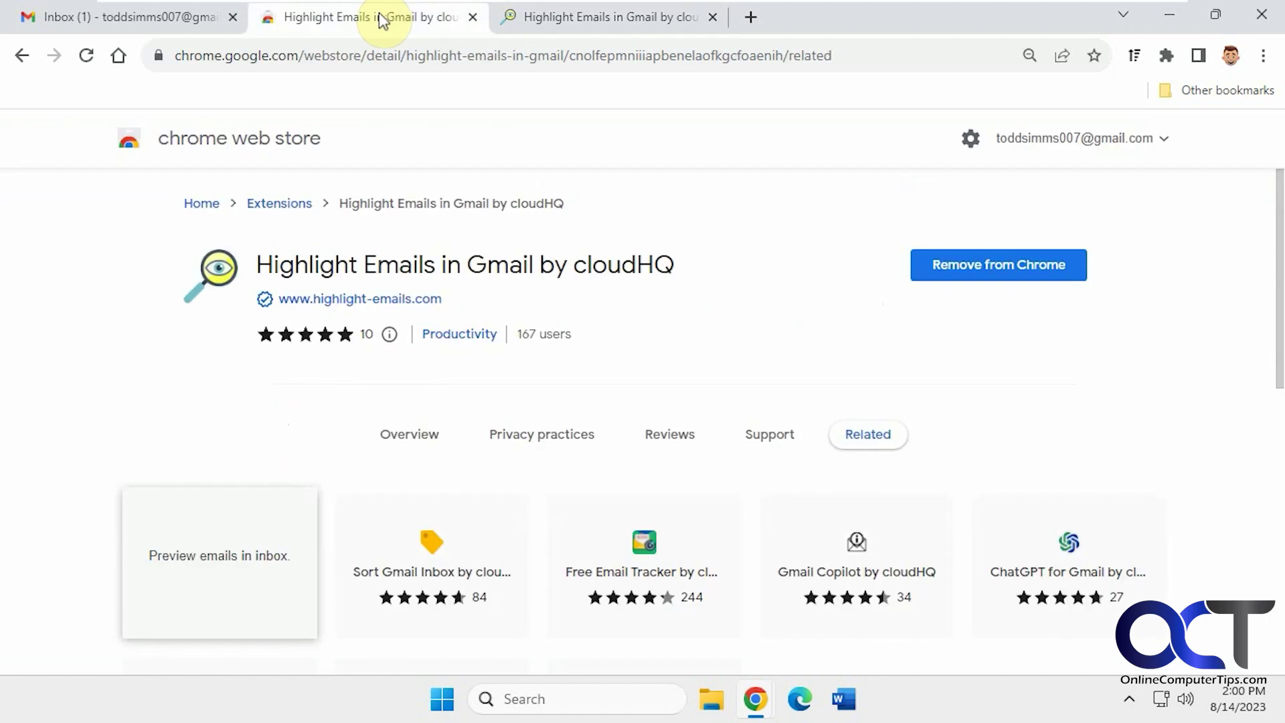
pyautogui.click(165, 17)
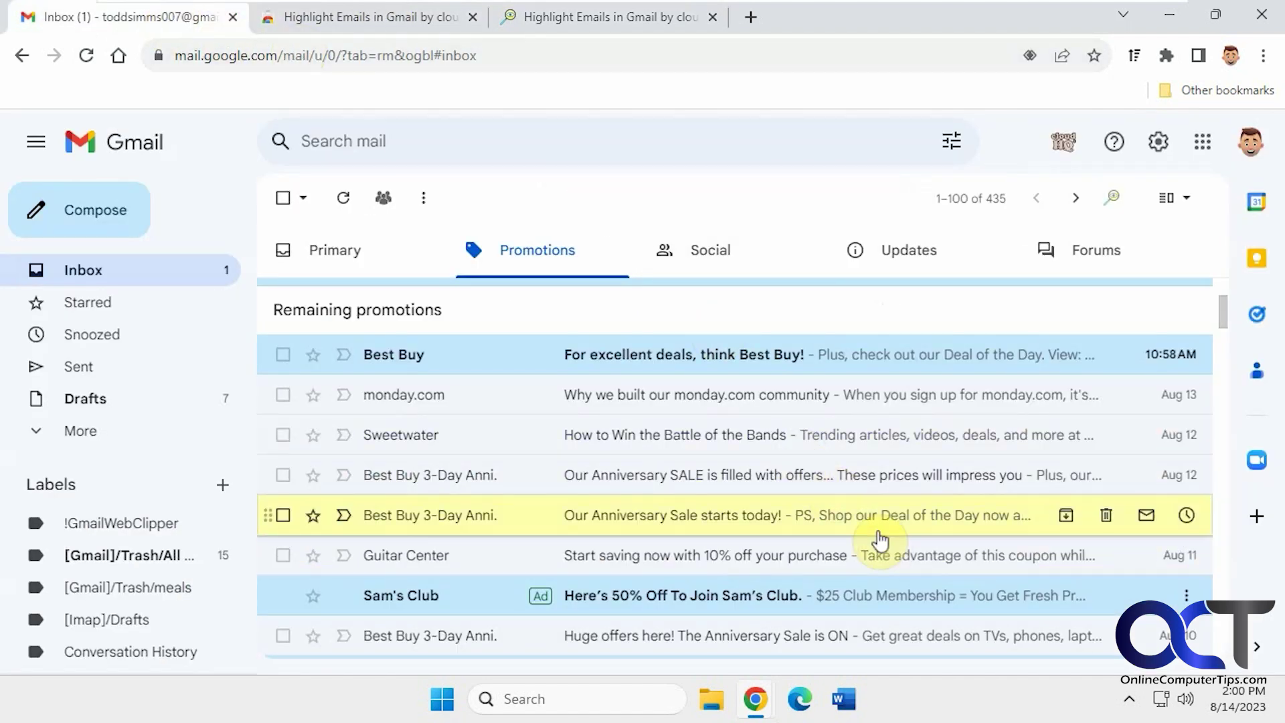
pyautogui.scroll(-1, 874, 537)
pyautogui.scroll(1, 875, 536)
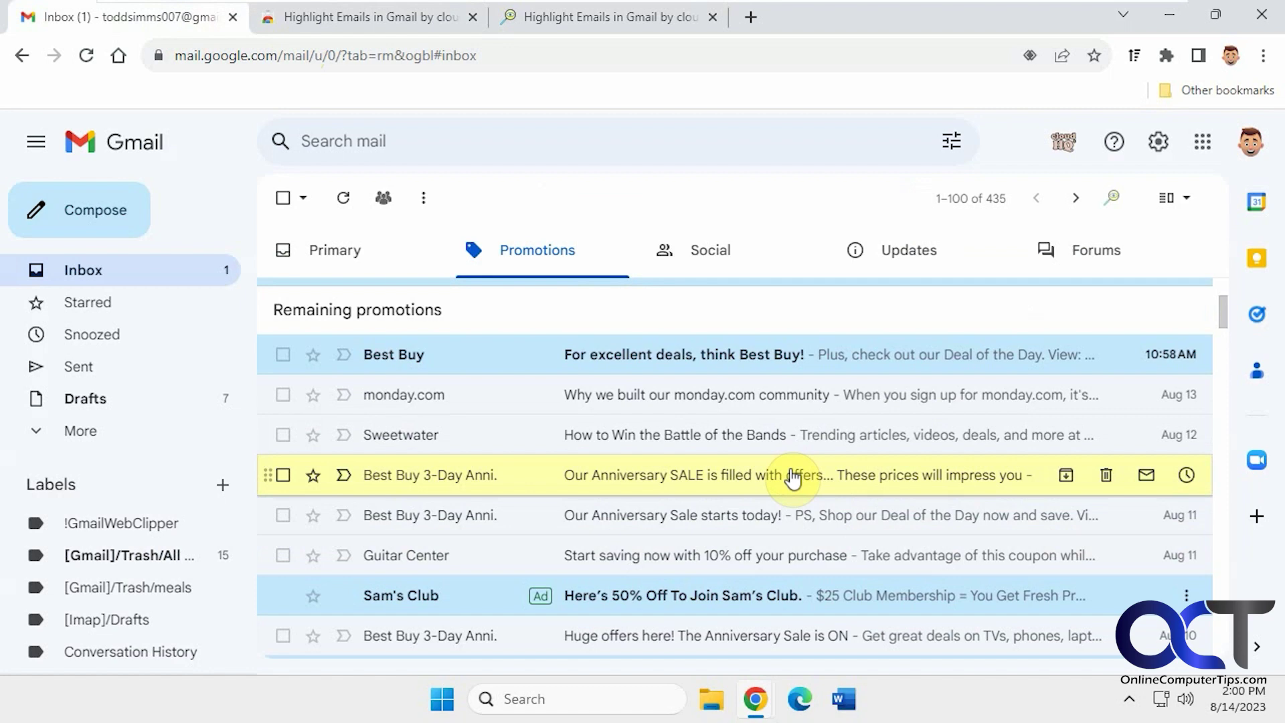
pyautogui.scroll(-1, 793, 472)
pyautogui.scroll(-1, 791, 467)
pyautogui.scroll(-1, 792, 463)
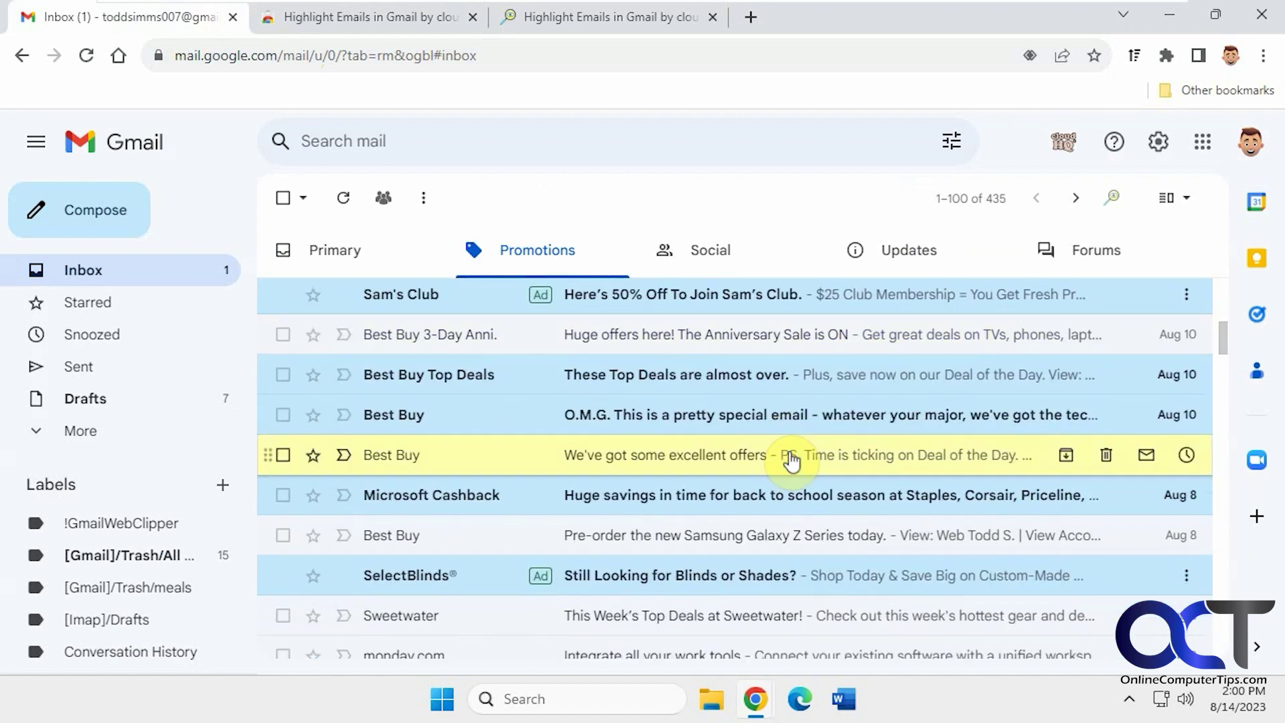
pyautogui.scroll(-1, 792, 460)
pyautogui.scroll(1, 793, 460)
pyautogui.scroll(2, 792, 458)
pyautogui.scroll(1, 793, 459)
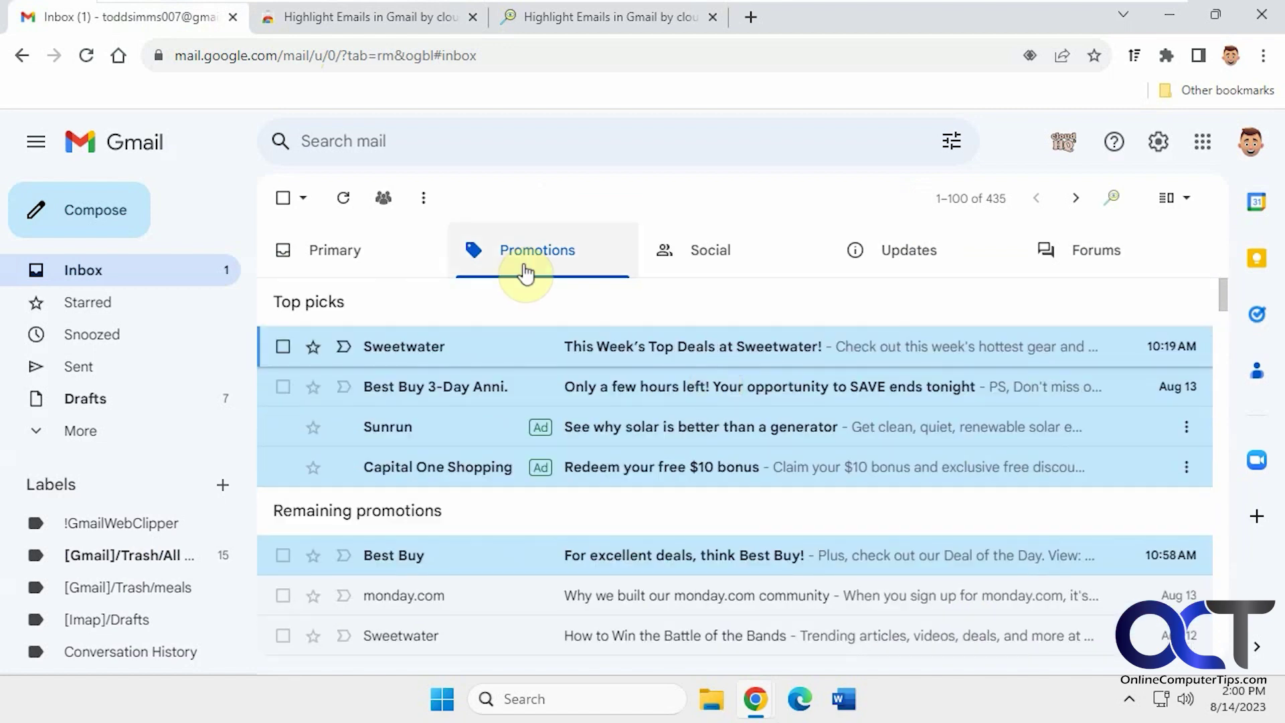
# - Replace the cloudhq.net domain with bestbuy.com and colour it bright yellow
pyautogui.click(532, 15)
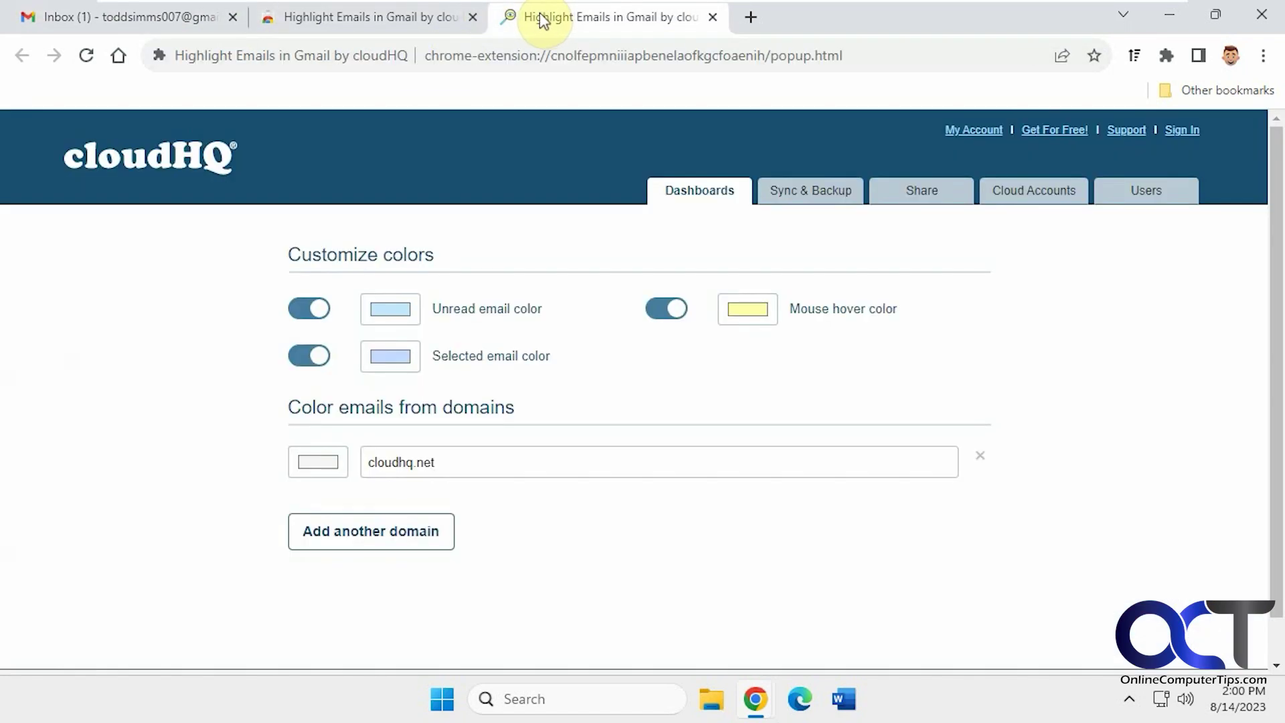
pyautogui.doubleClick(392, 462)
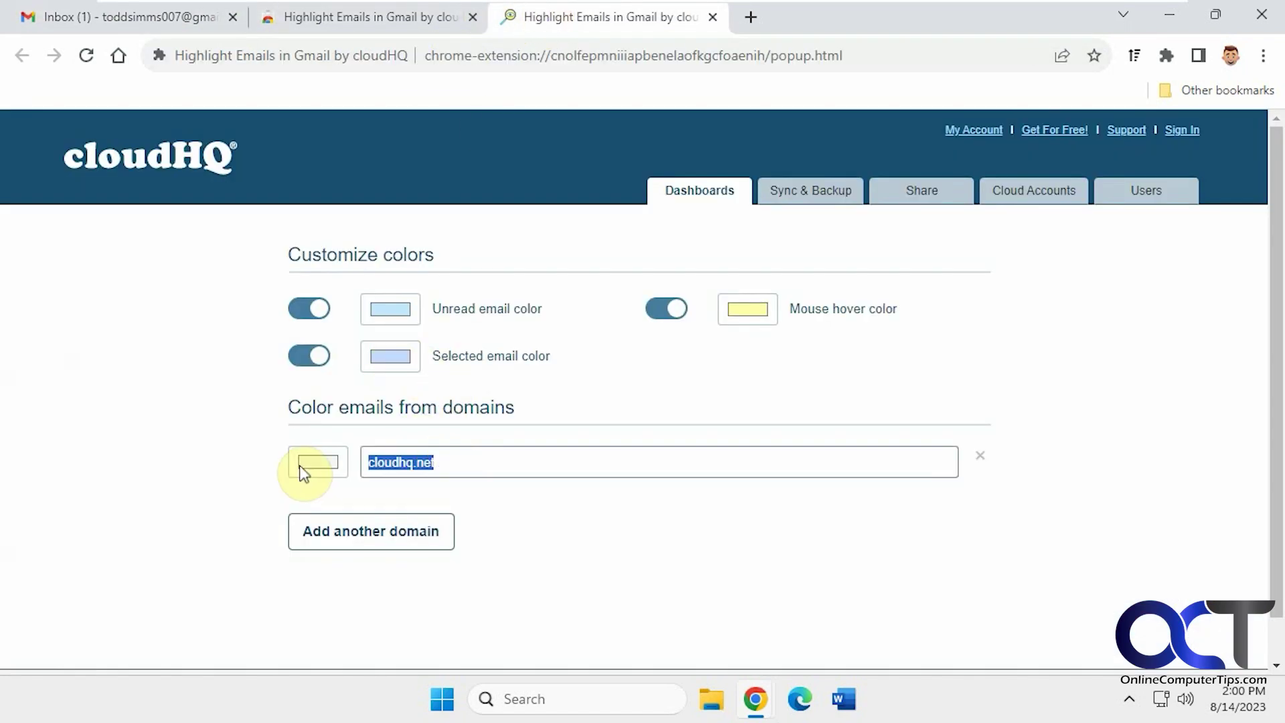
pyautogui.write('bestbuy.com')
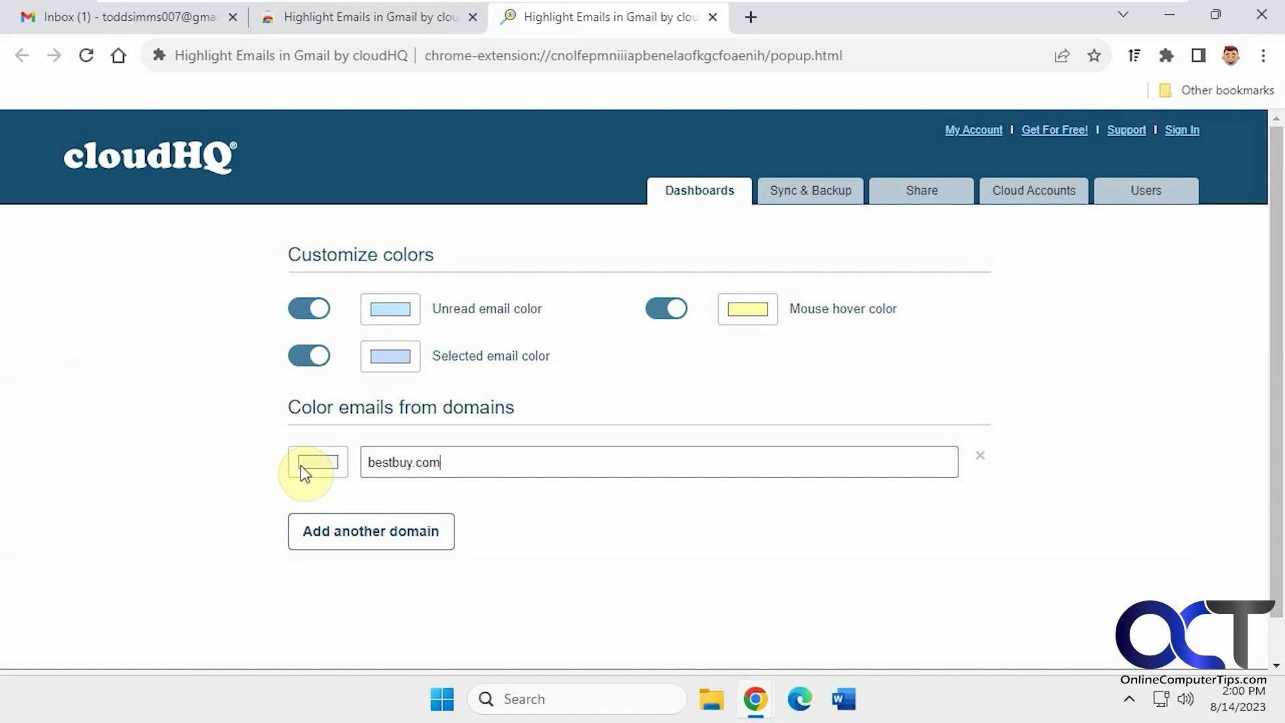
pyautogui.click(320, 496)
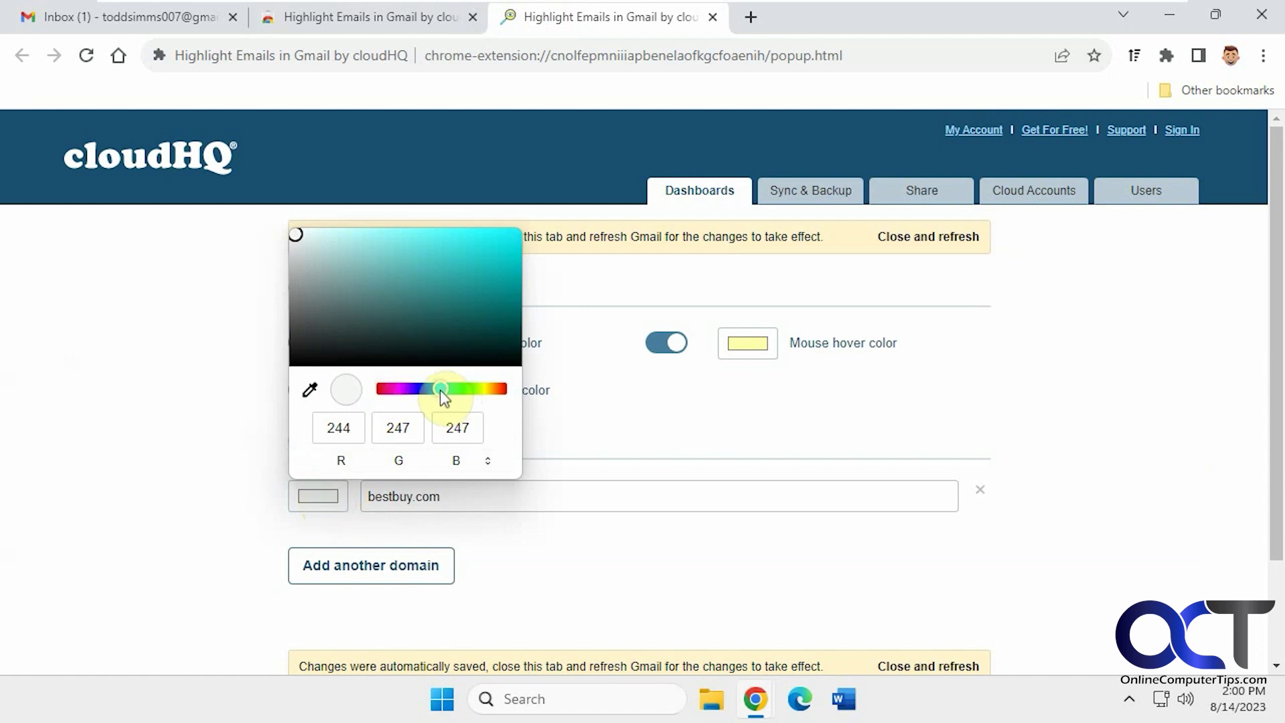
pyautogui.moveTo(443, 398); pyautogui.dragTo(484, 391)
pyautogui.click(503, 239)
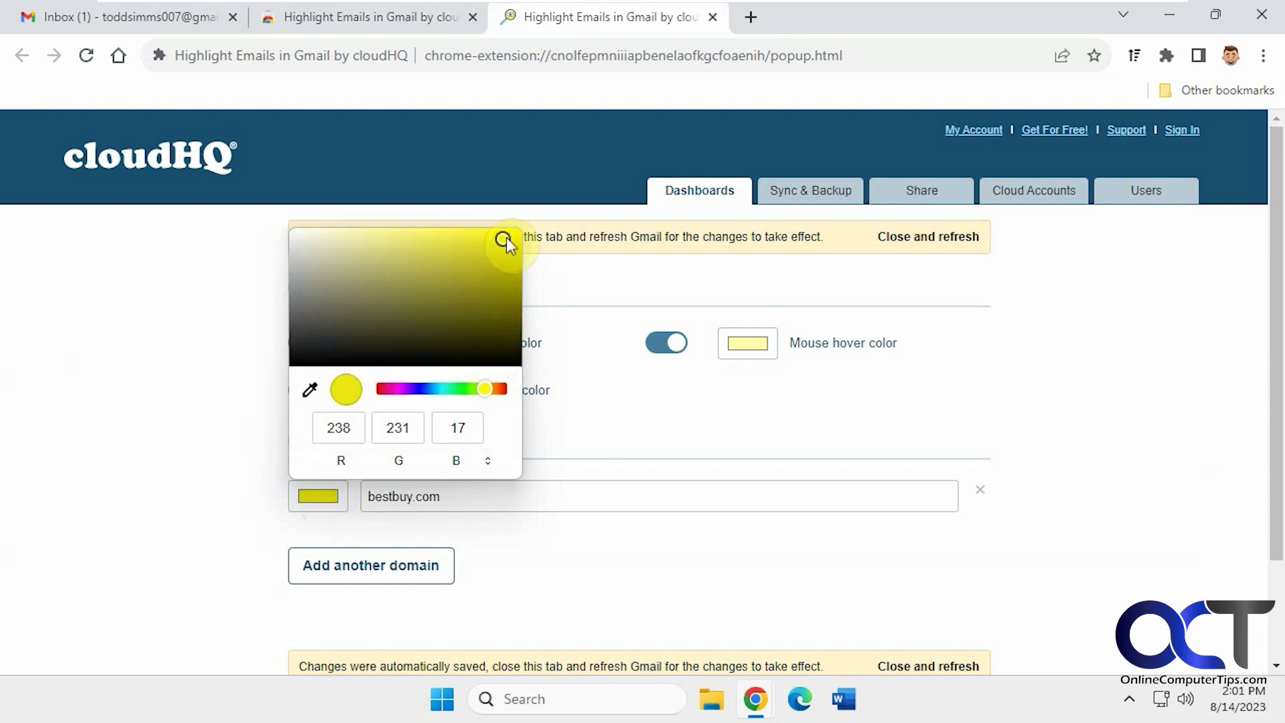
pyautogui.moveTo(506, 237); pyautogui.dragTo(513, 238)
pyautogui.click(72, 430)
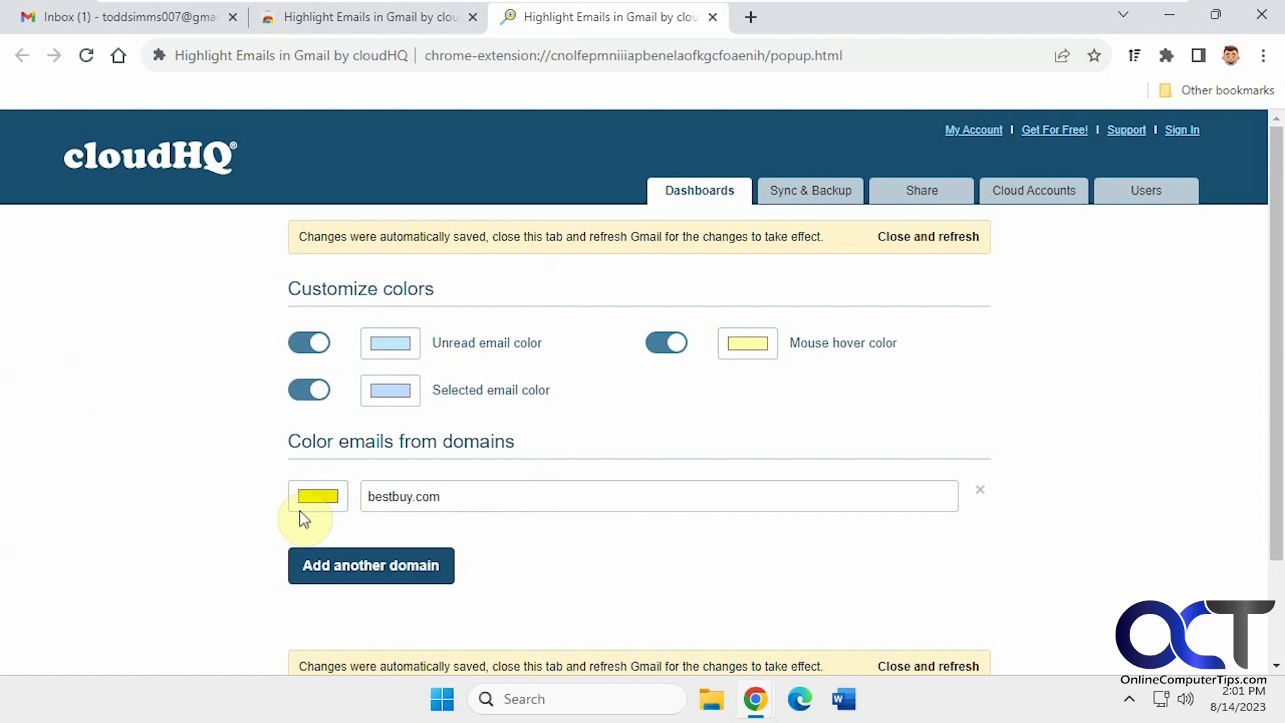
# - Add a sweetwater.com domain entry and colour it bright green
pyautogui.click(366, 561)
pyautogui.click(410, 547)
pyautogui.write('sweetwater.com')
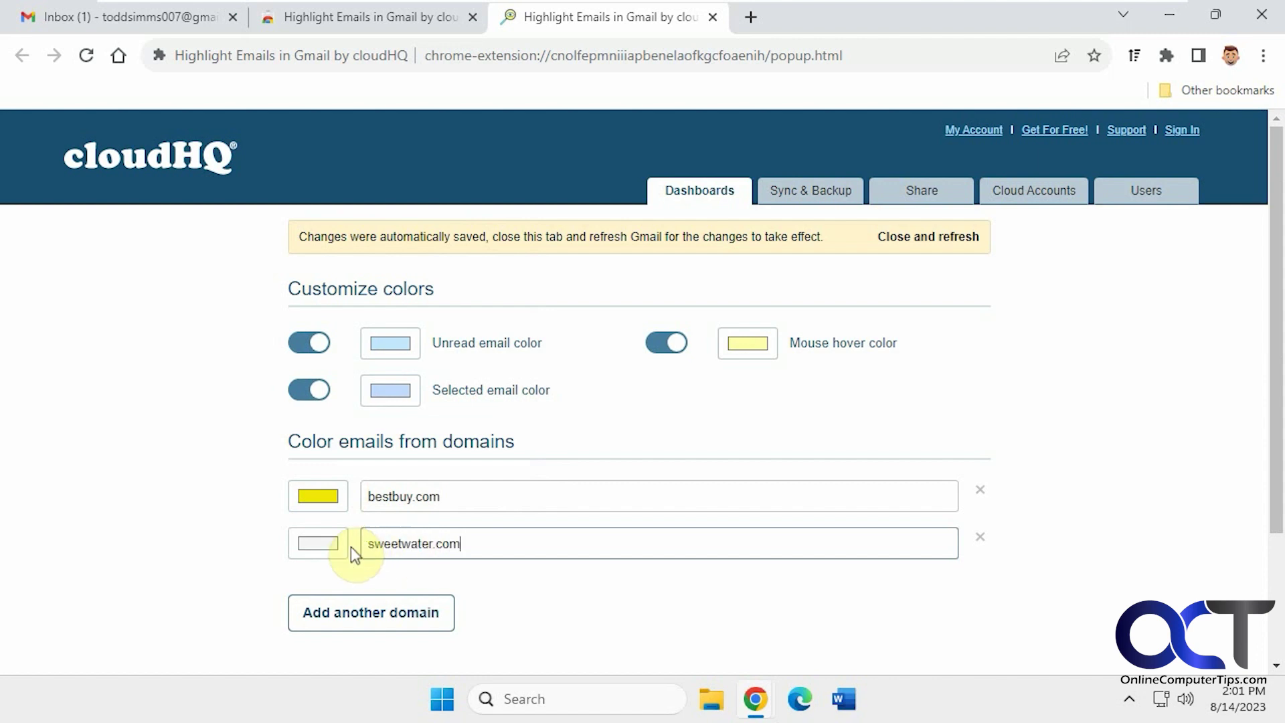
pyautogui.click(327, 546)
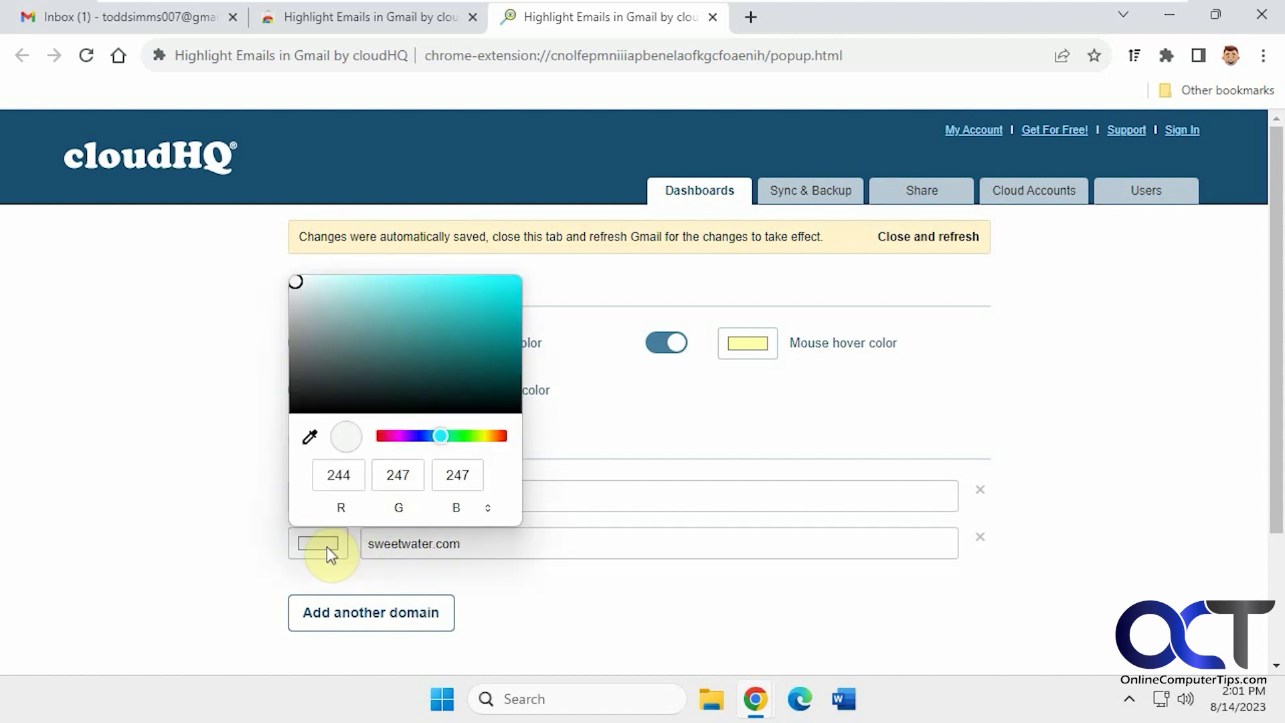
pyautogui.moveTo(449, 445); pyautogui.dragTo(451, 439)
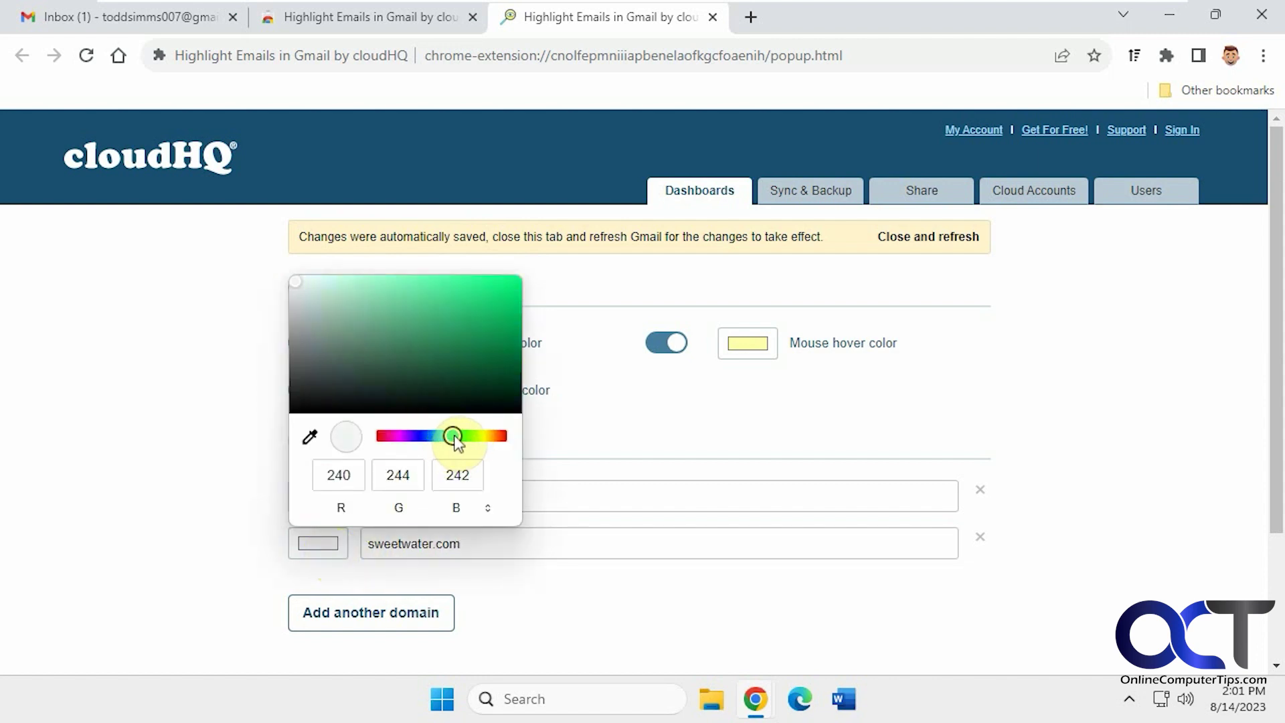
pyautogui.moveTo(470, 323); pyautogui.dragTo(518, 272)
pyautogui.click(148, 374)
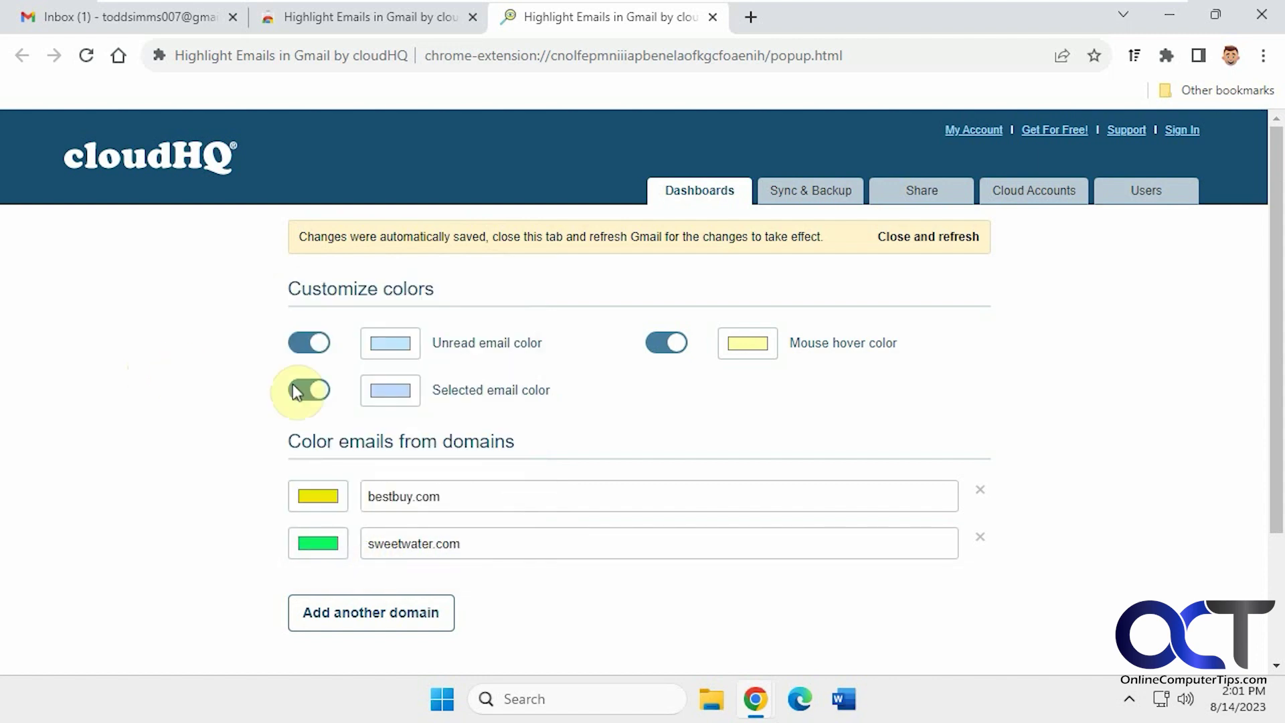
pyautogui.scroll(-3, 1067, 435)
pyautogui.scroll(3, 1104, 425)
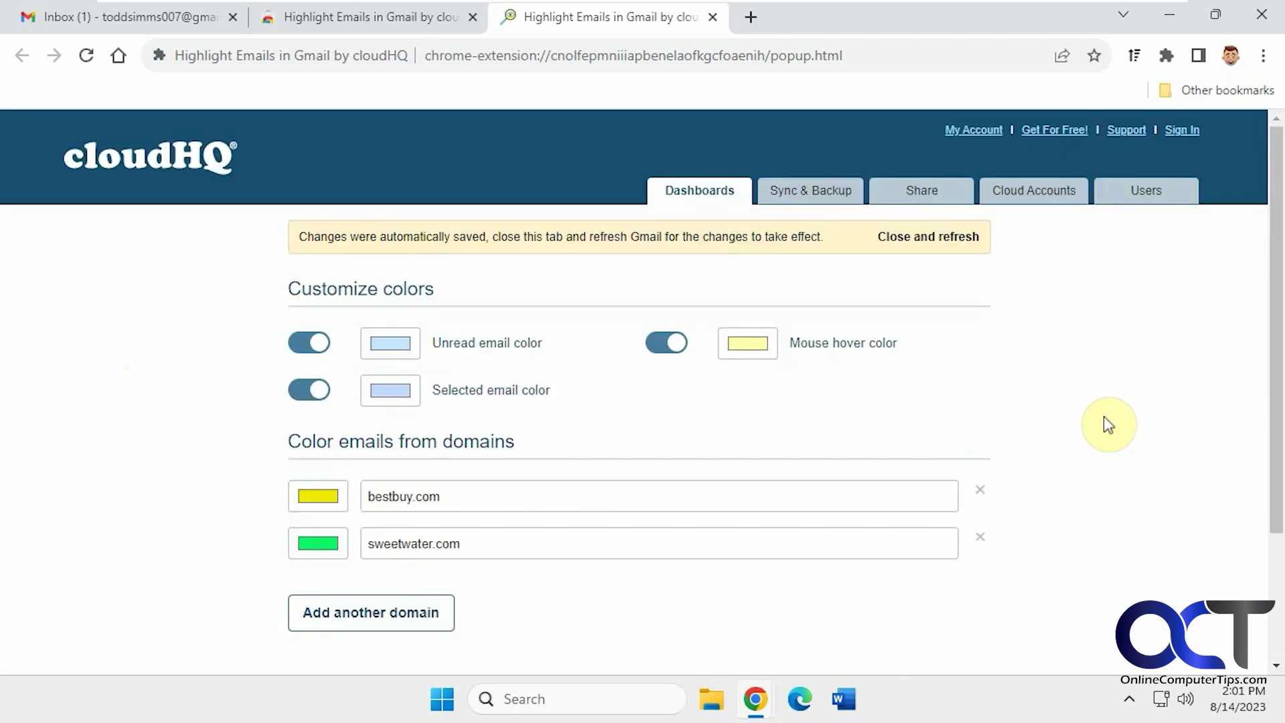
pyautogui.scroll(-3, 1104, 425)
# - Close the settings, refresh Gmail and show the Promotions list
pyautogui.click(928, 539)
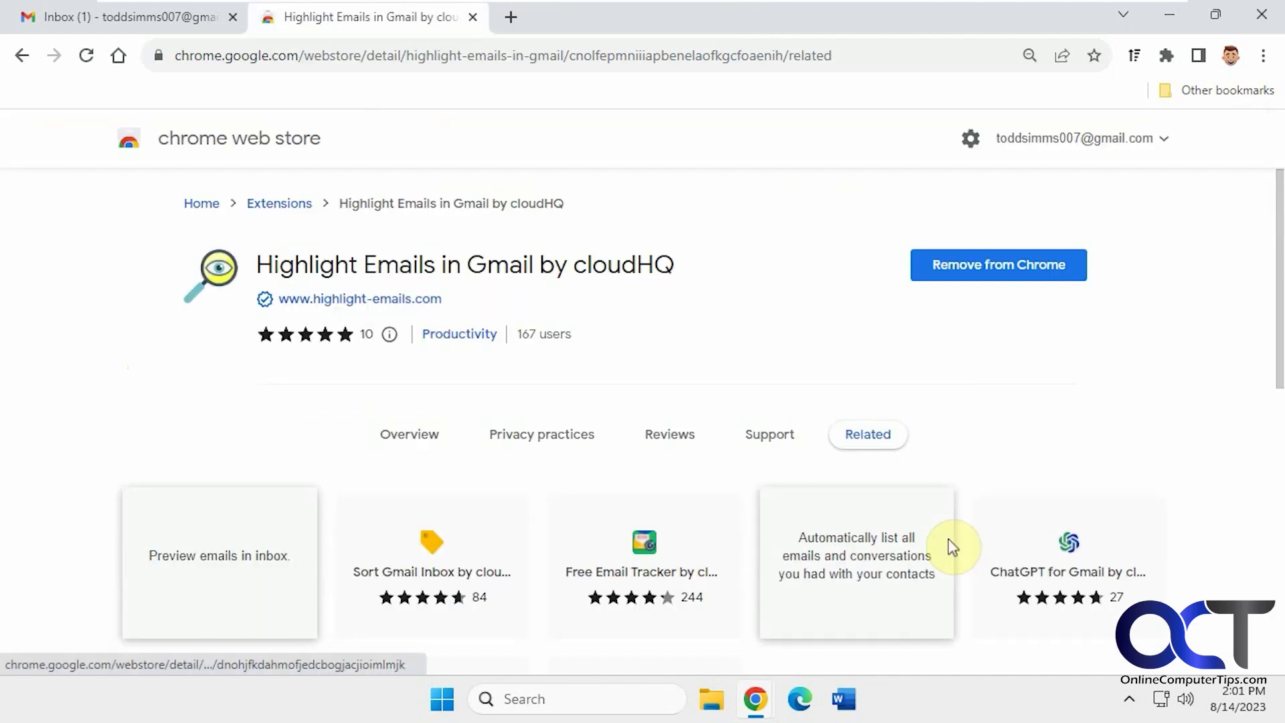
pyautogui.click(179, 20)
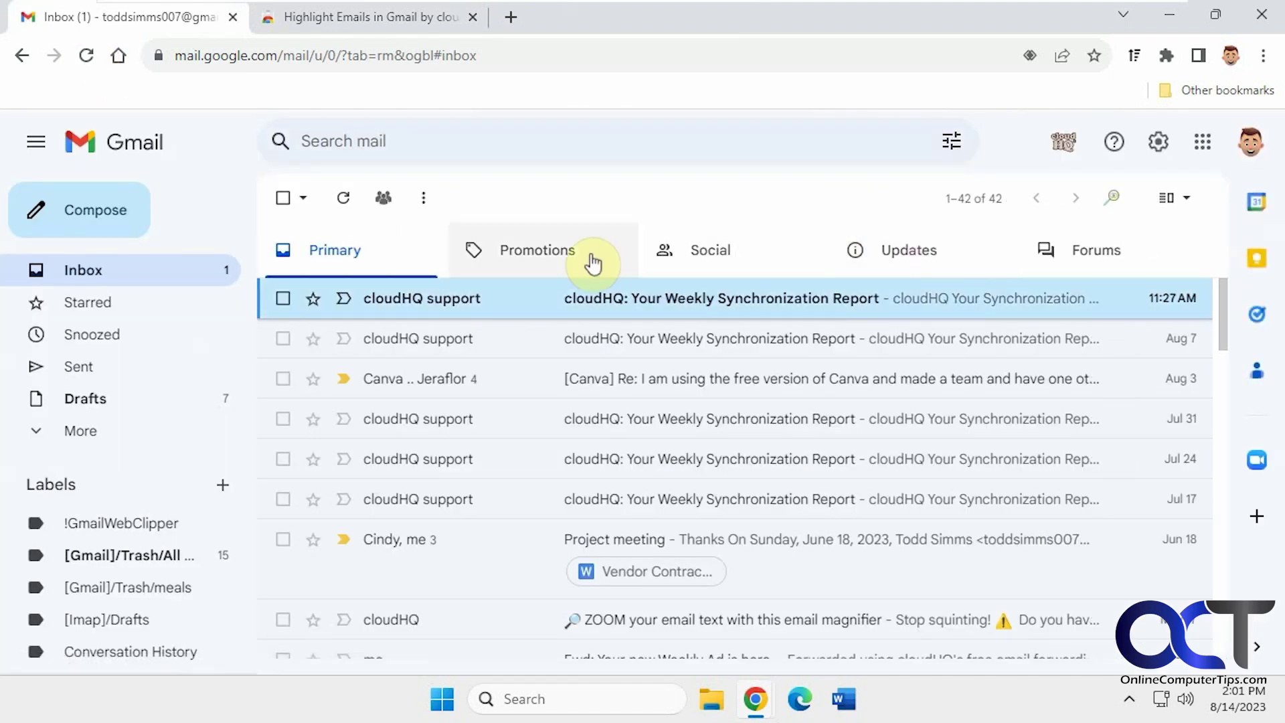
pyautogui.click(572, 263)
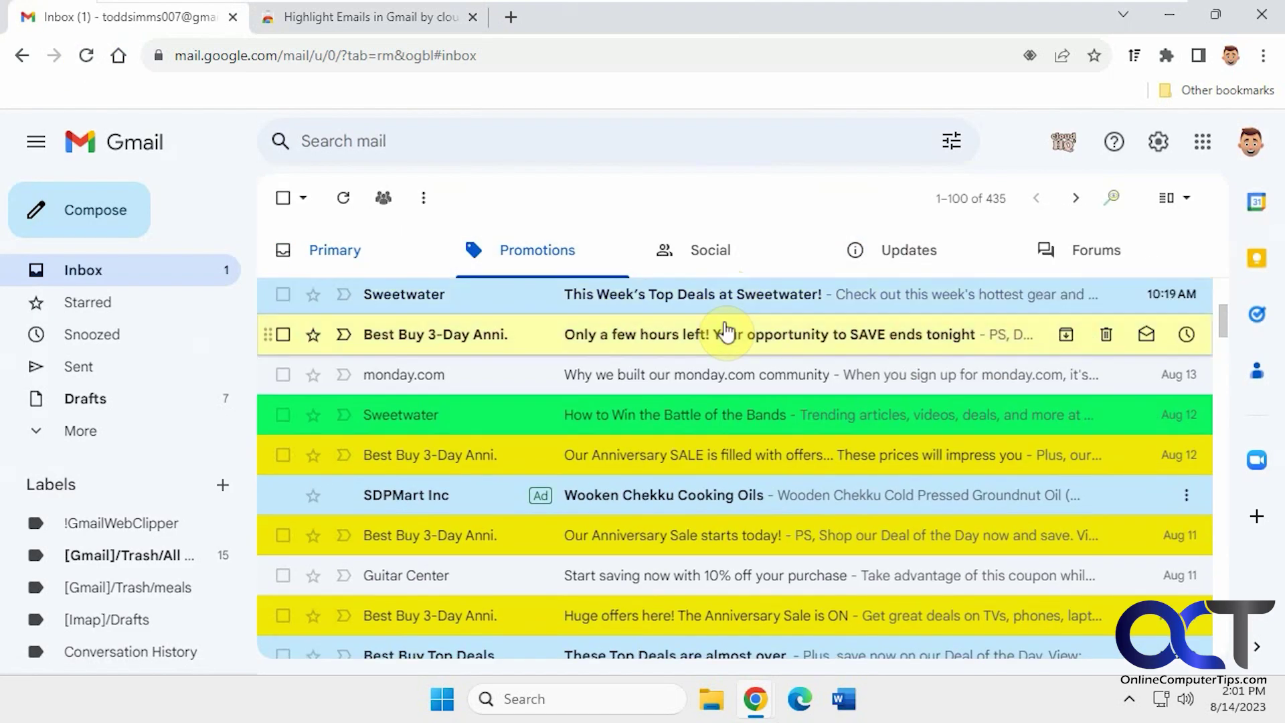
pyautogui.scroll(-2, 760, 376)
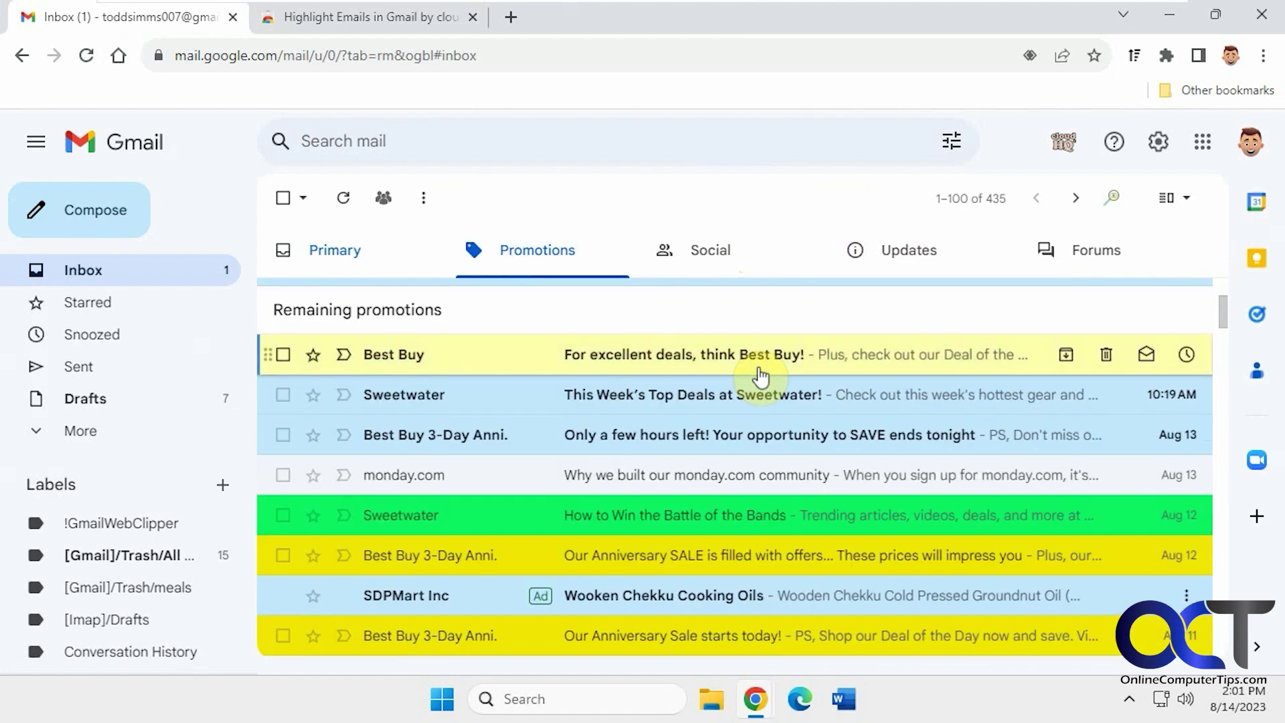
pyautogui.scroll(-1, 760, 376)
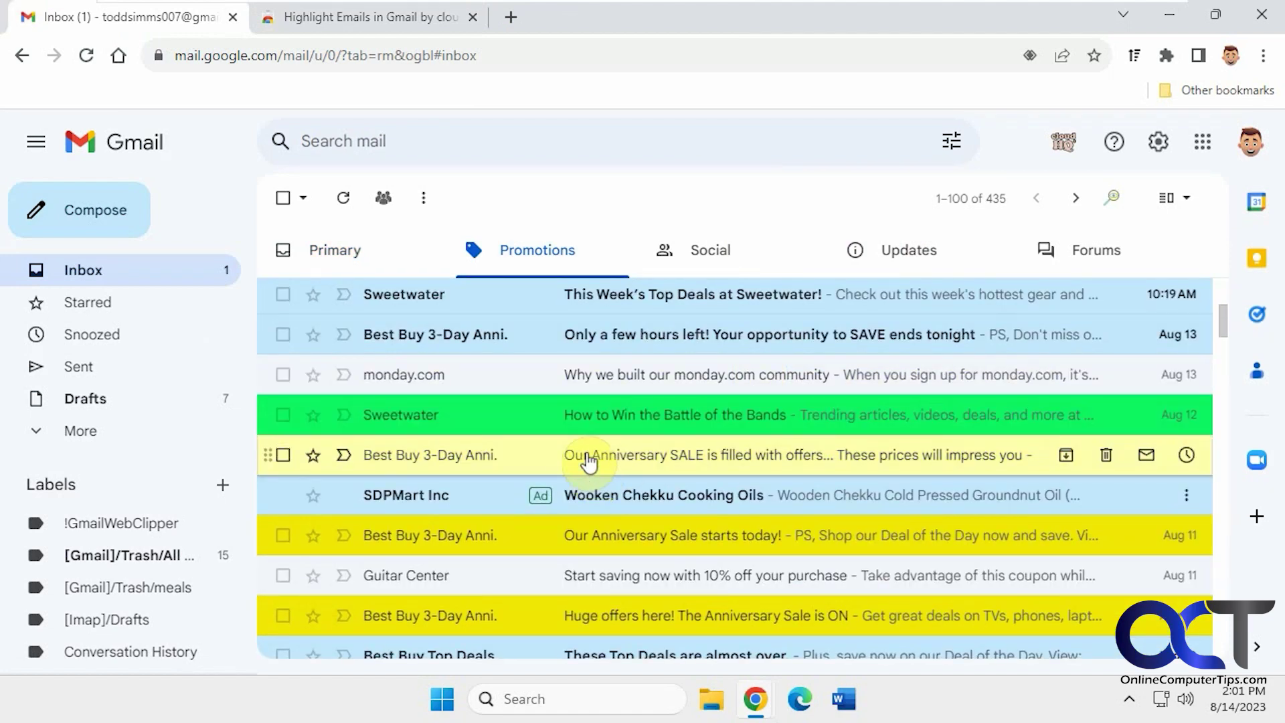
pyautogui.scroll(2, 708, 497)
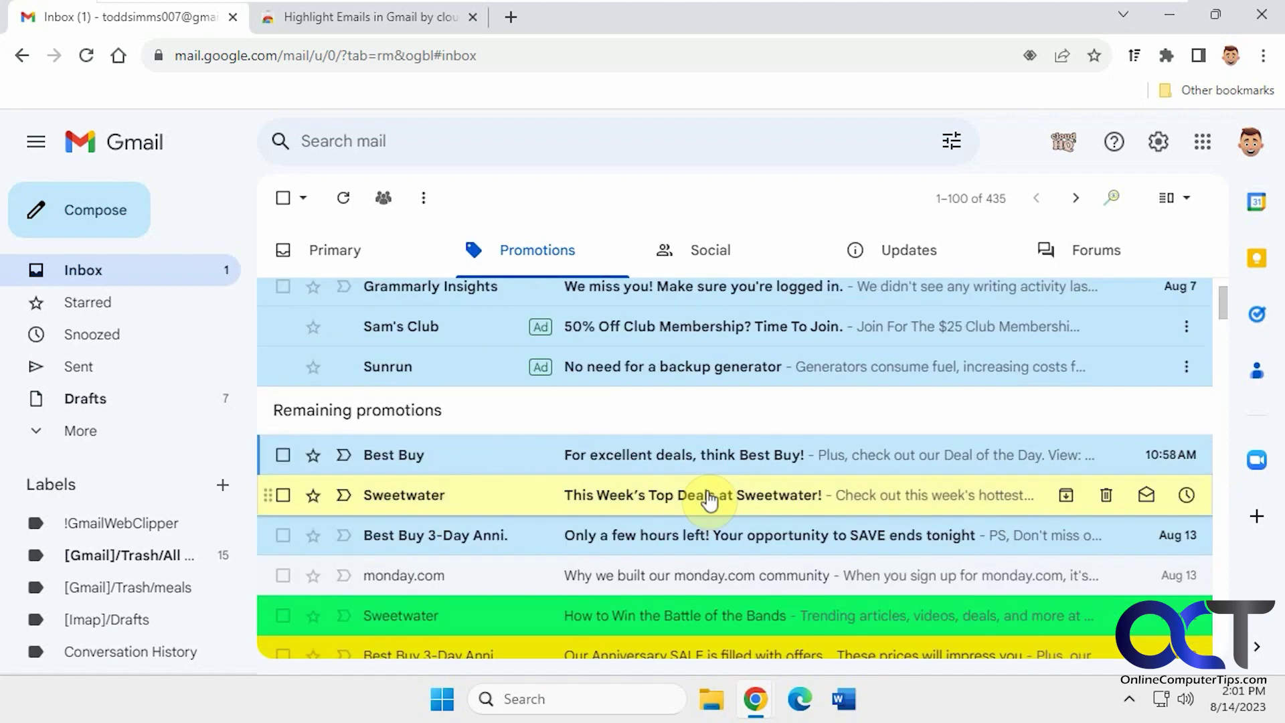
pyautogui.scroll(1, 708, 497)
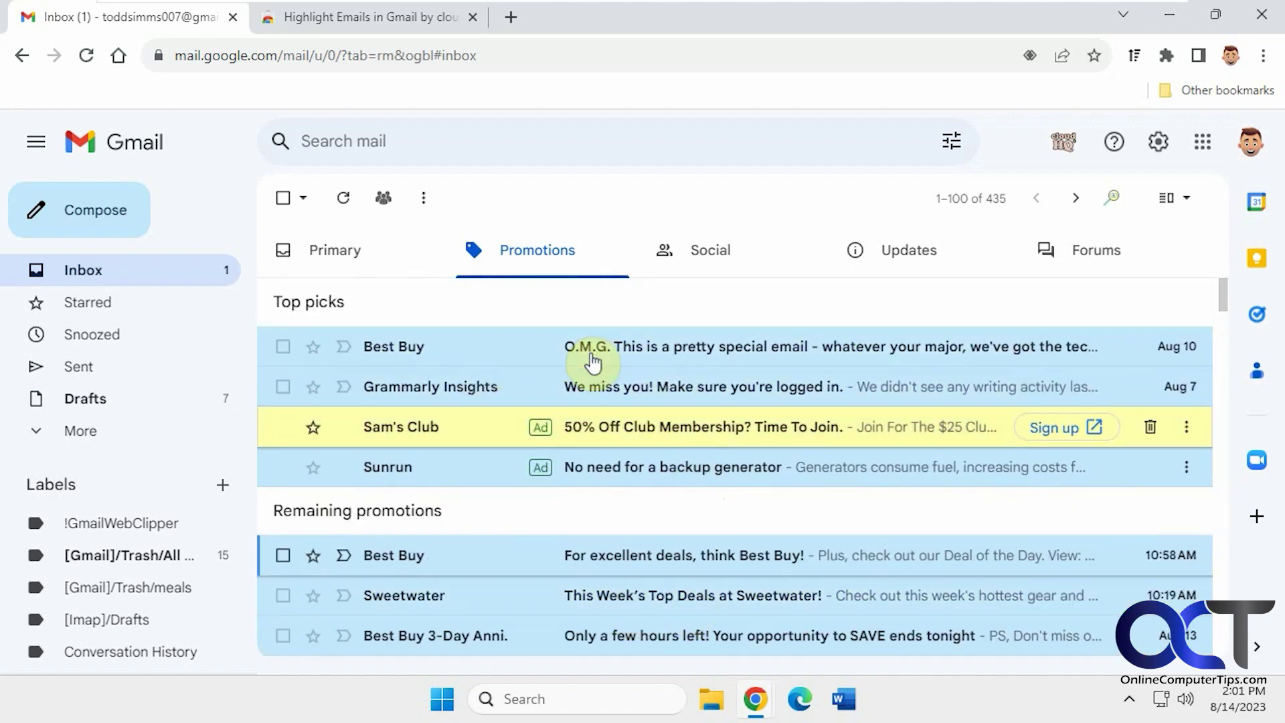
# - Read the excellent-deals and O.M.G. Best Buy emails so their rows turn yellow
pyautogui.click(617, 565)
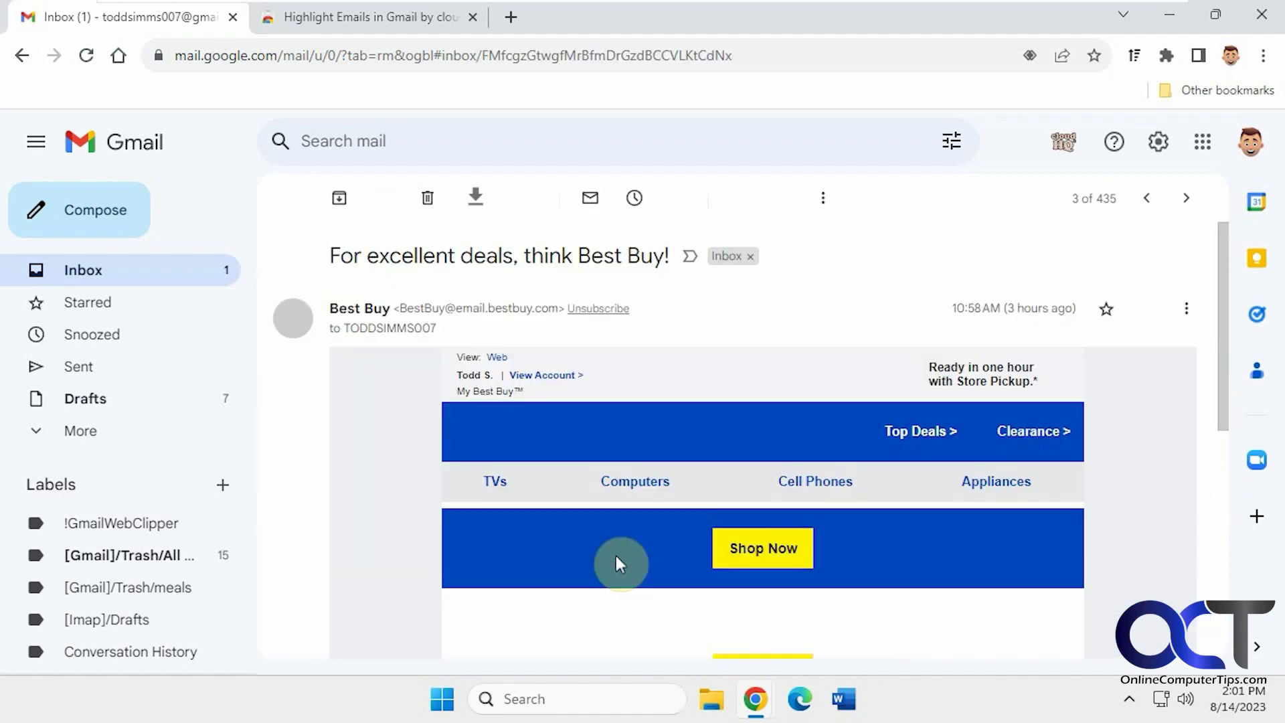
pyautogui.click(285, 207)
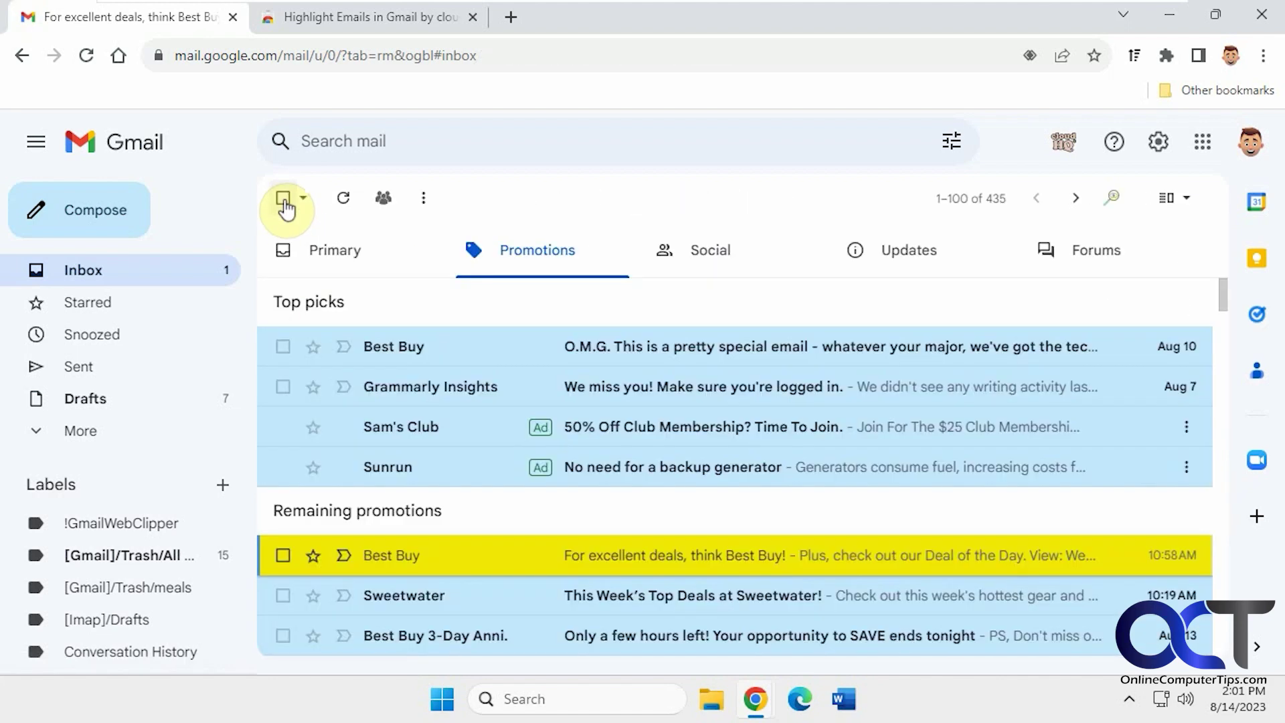
pyautogui.click(667, 352)
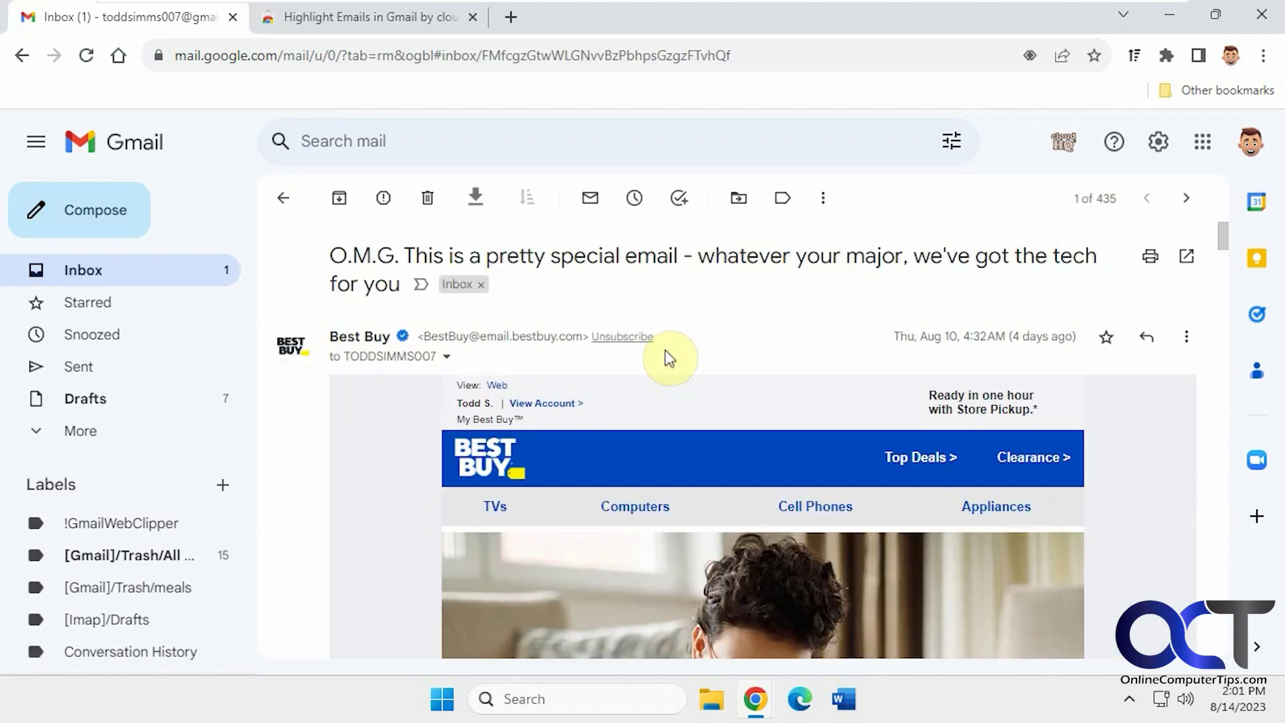
pyautogui.click(281, 200)
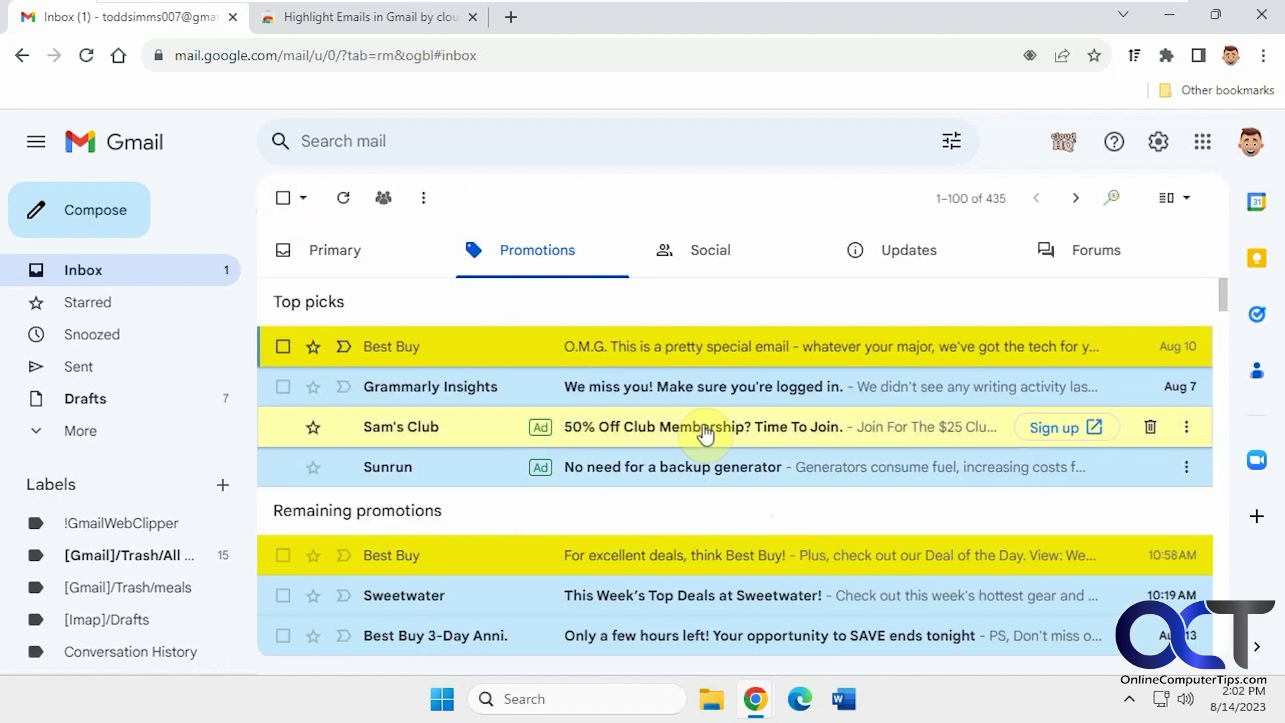
pyautogui.scroll(-2, 705, 437)
pyautogui.scroll(-1, 705, 436)
pyautogui.scroll(-3, 705, 437)
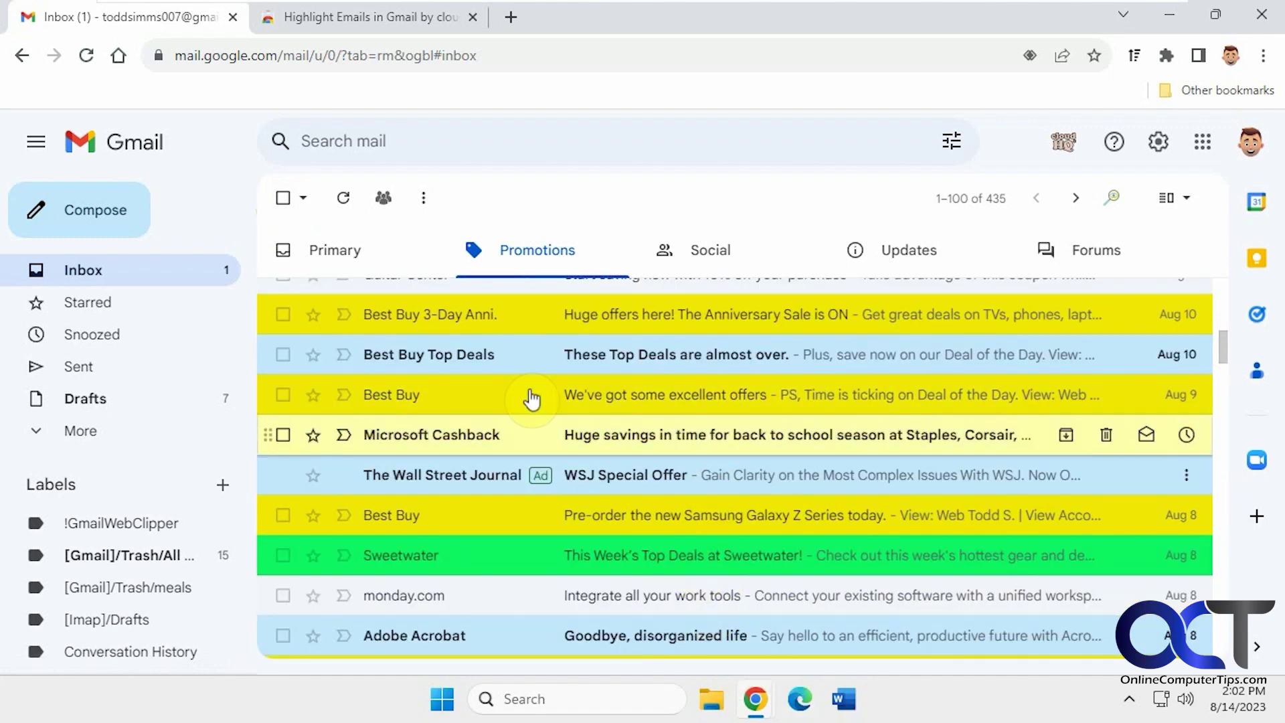
pyautogui.scroll(1, 811, 485)
pyautogui.scroll(1, 811, 484)
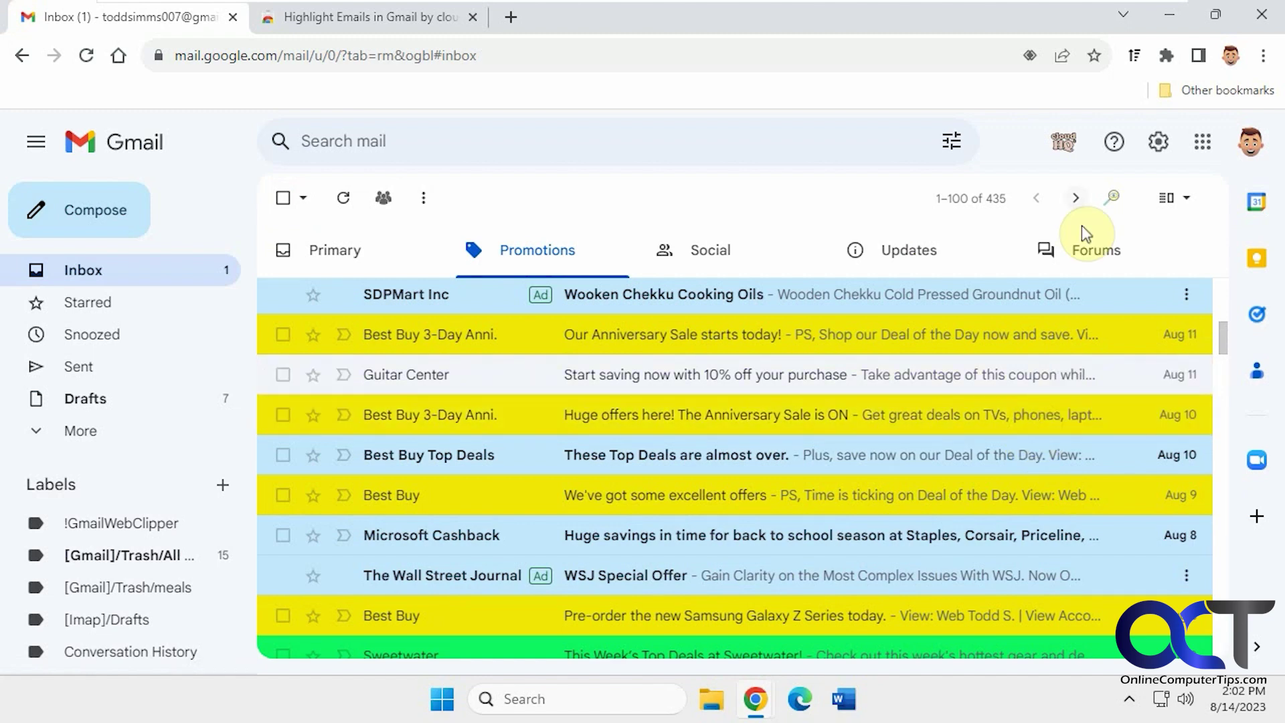
pyautogui.click(1063, 141)
# - Turn off the unread email colour in Highlight Emails and reload the Promotions list
pyautogui.click(1044, 305)
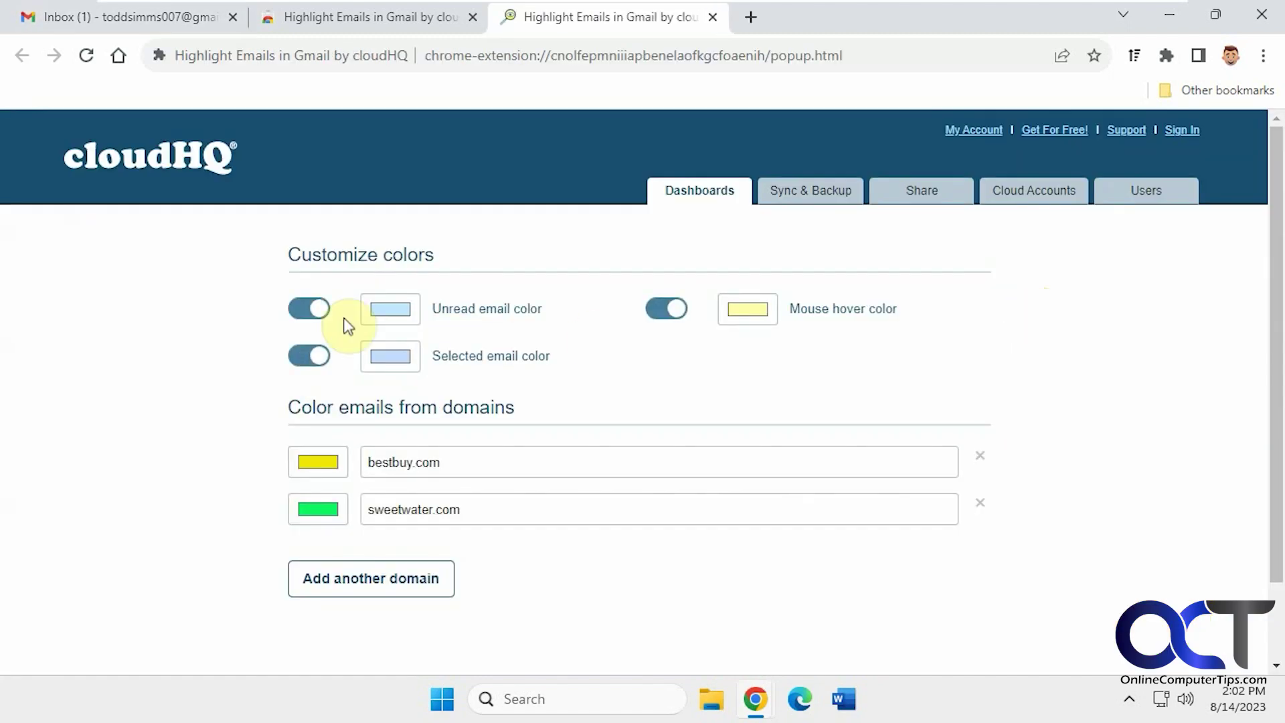
pyautogui.click(308, 309)
pyautogui.scroll(-1, 696, 477)
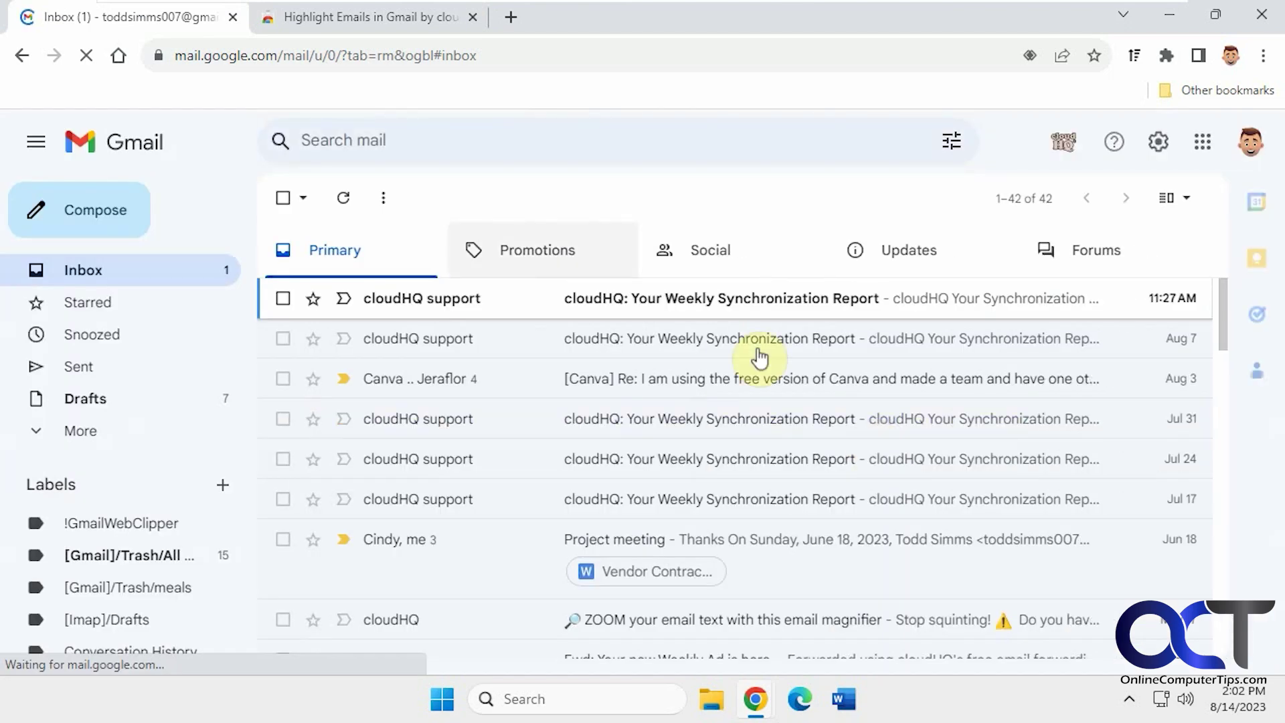
pyautogui.click(539, 245)
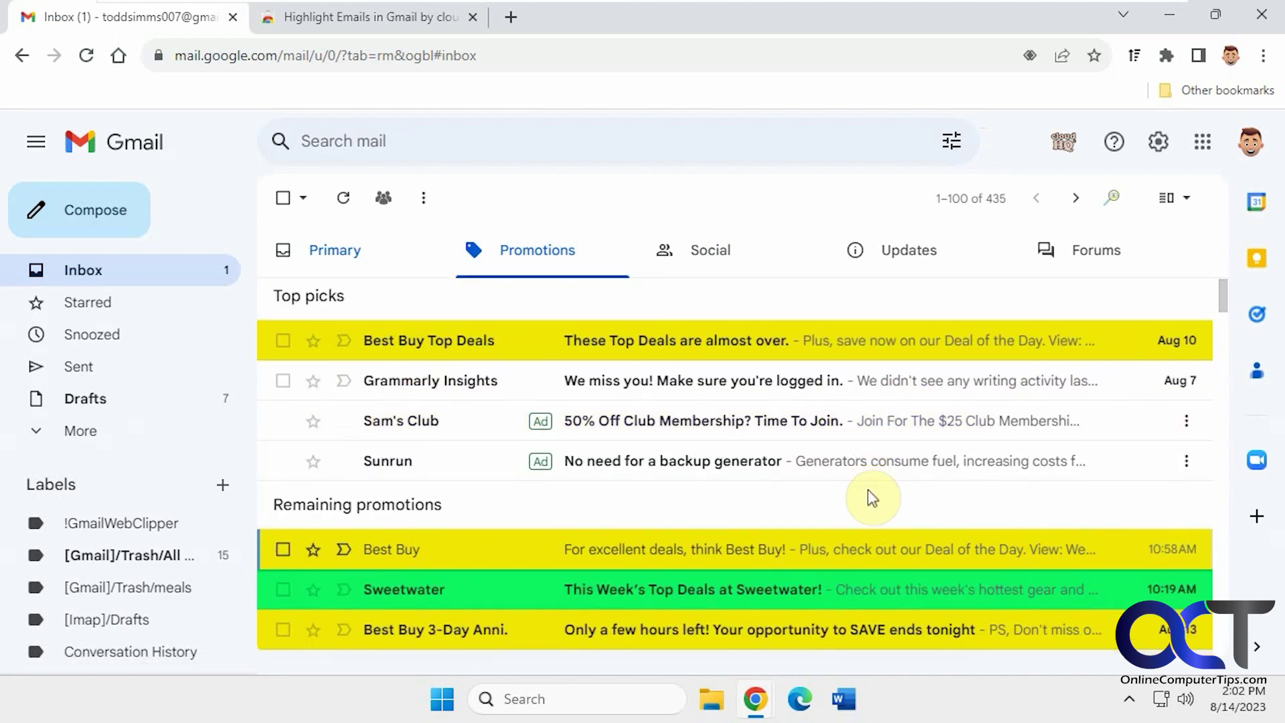
pyautogui.scroll(-2, 870, 497)
pyautogui.scroll(-1, 869, 497)
pyautogui.scroll(-3, 869, 497)
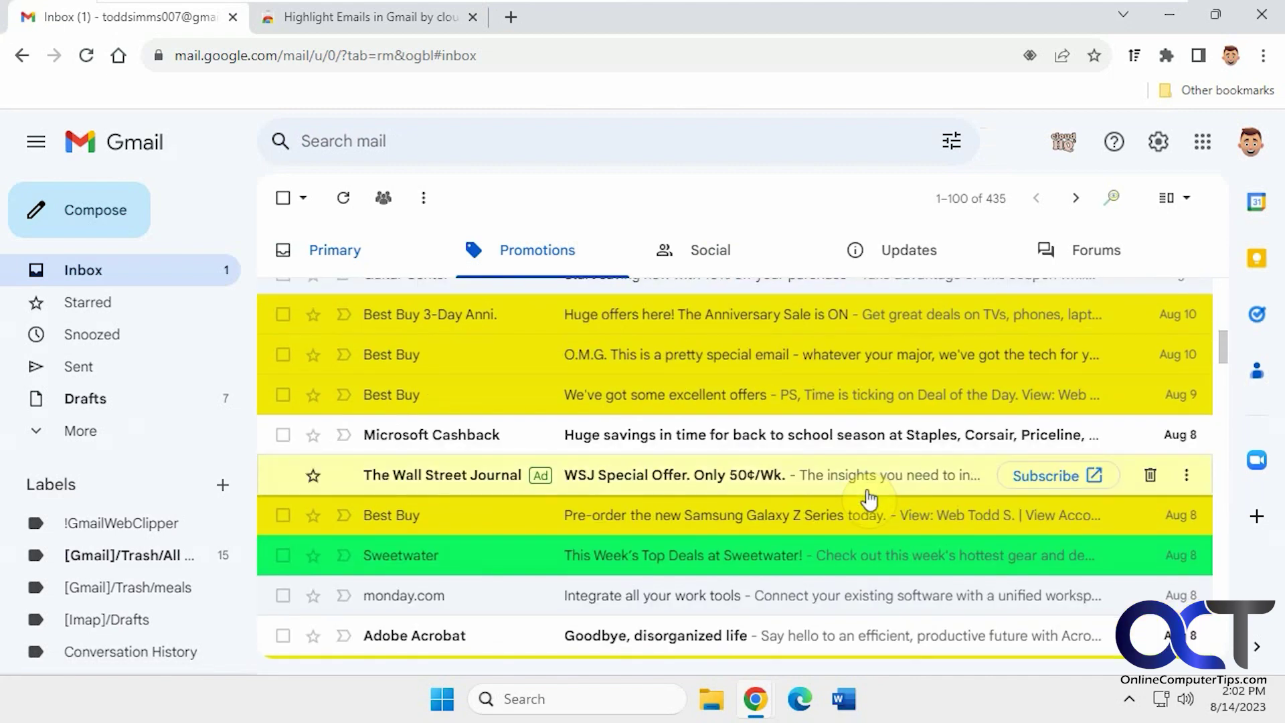
pyautogui.scroll(-1, 869, 497)
pyautogui.scroll(-1, 869, 497)
pyautogui.scroll(1, 865, 498)
pyautogui.scroll(4, 863, 499)
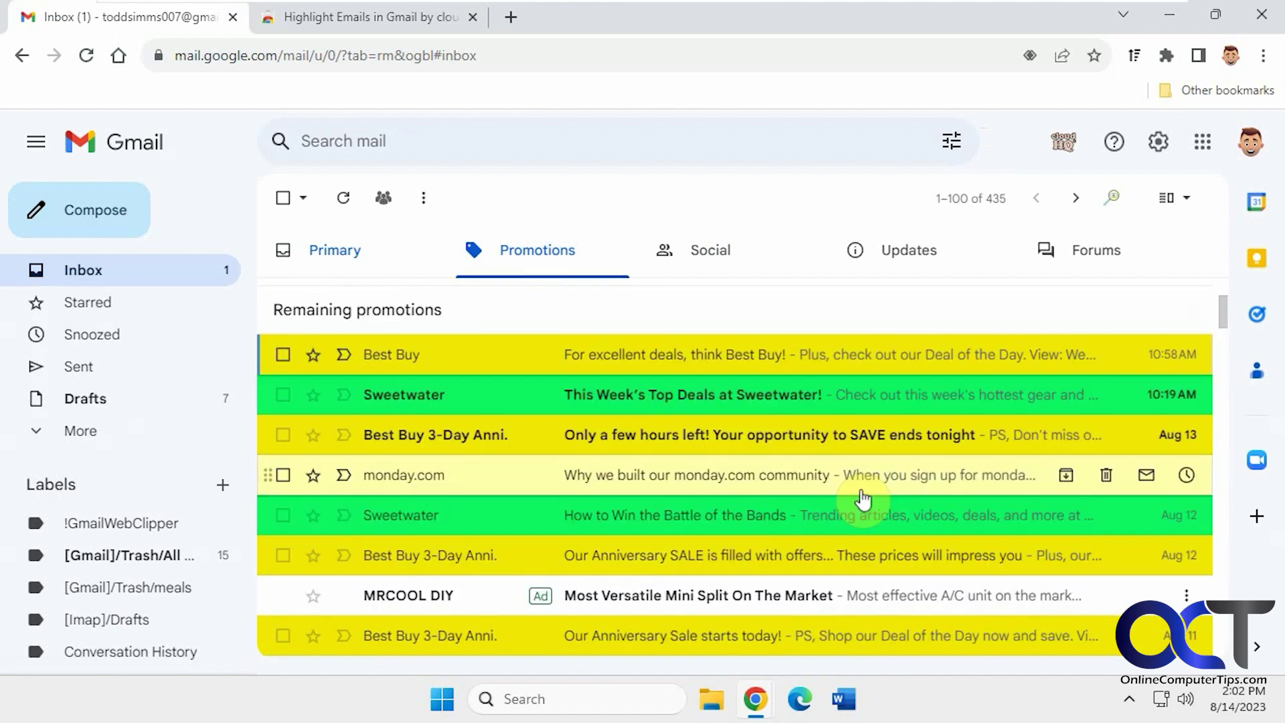
pyautogui.scroll(2, 863, 500)
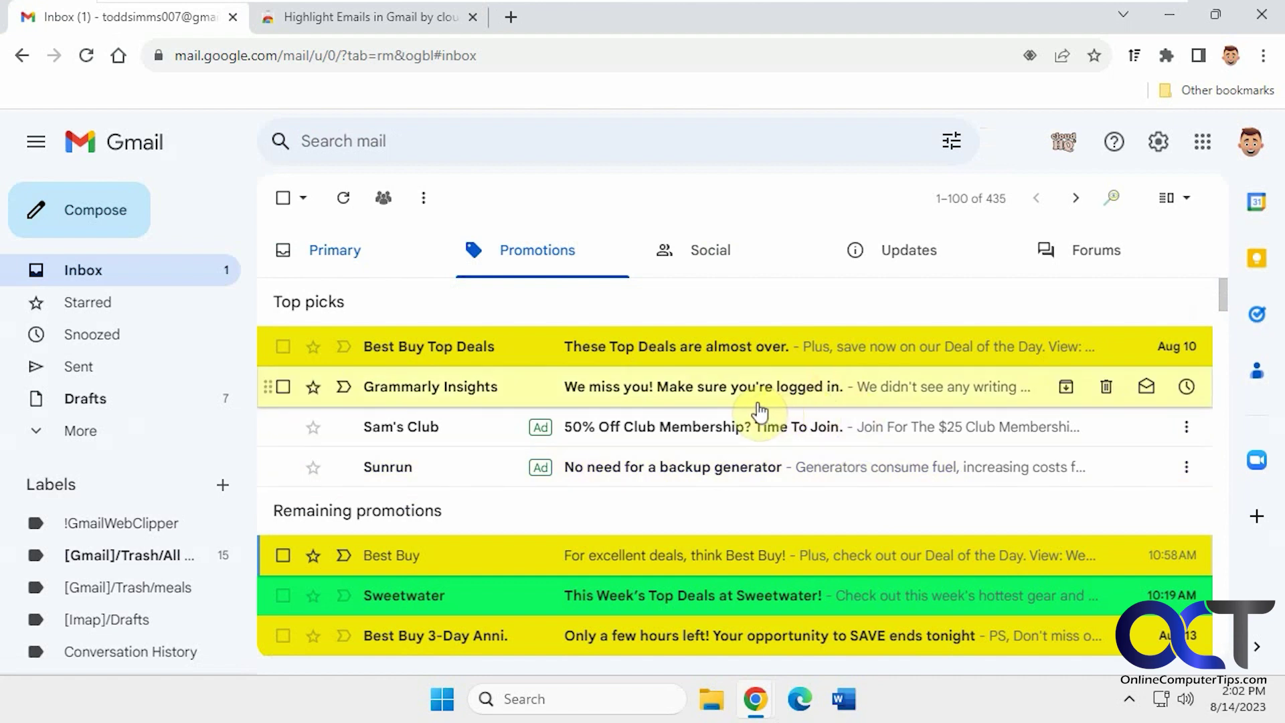
pyautogui.scroll(-1, 722, 398)
pyautogui.scroll(-3, 745, 439)
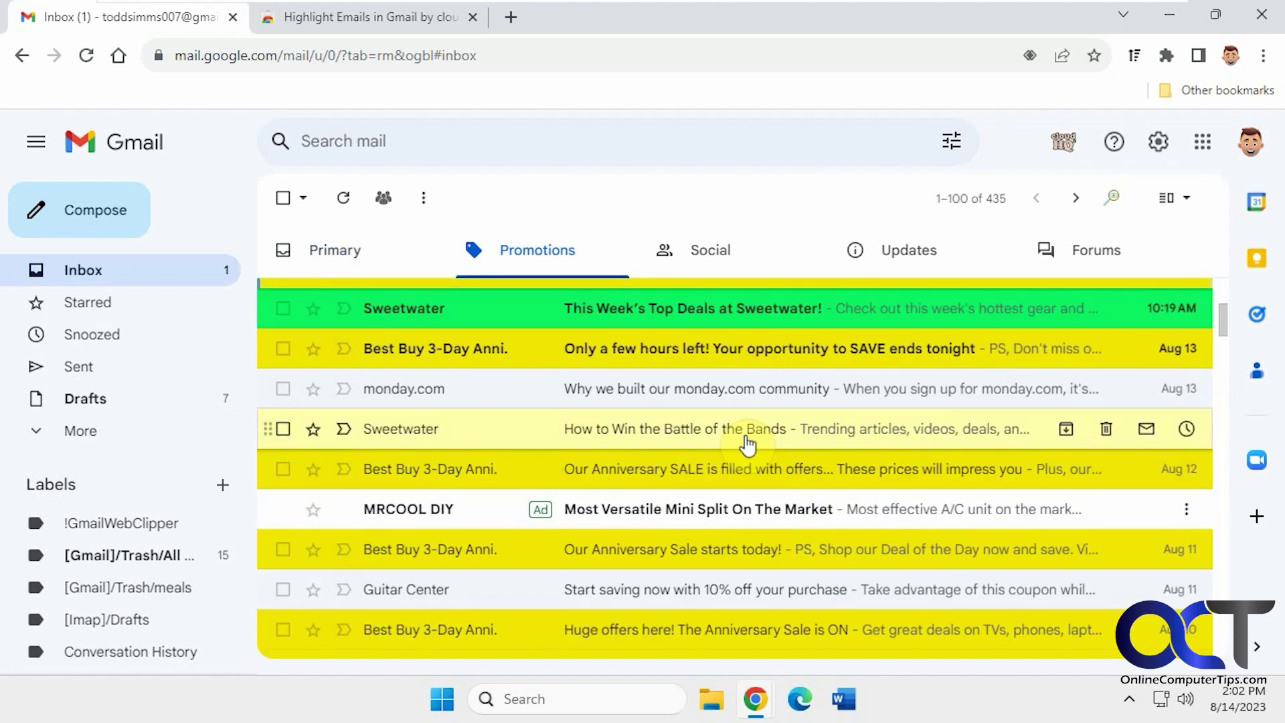
pyautogui.scroll(-3, 746, 439)
pyautogui.scroll(10, 746, 449)
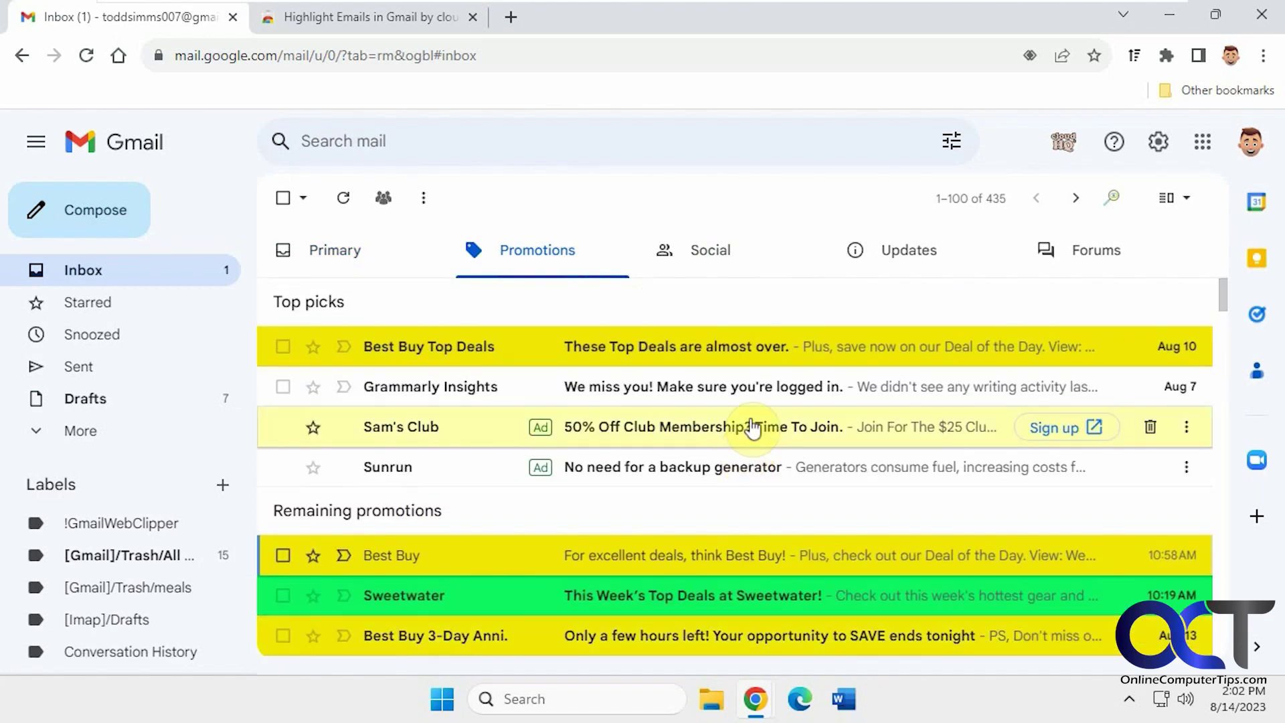
# - Glance at the extension's Web Store page and return to the Gmail Promotions list
pyautogui.click(394, 22)
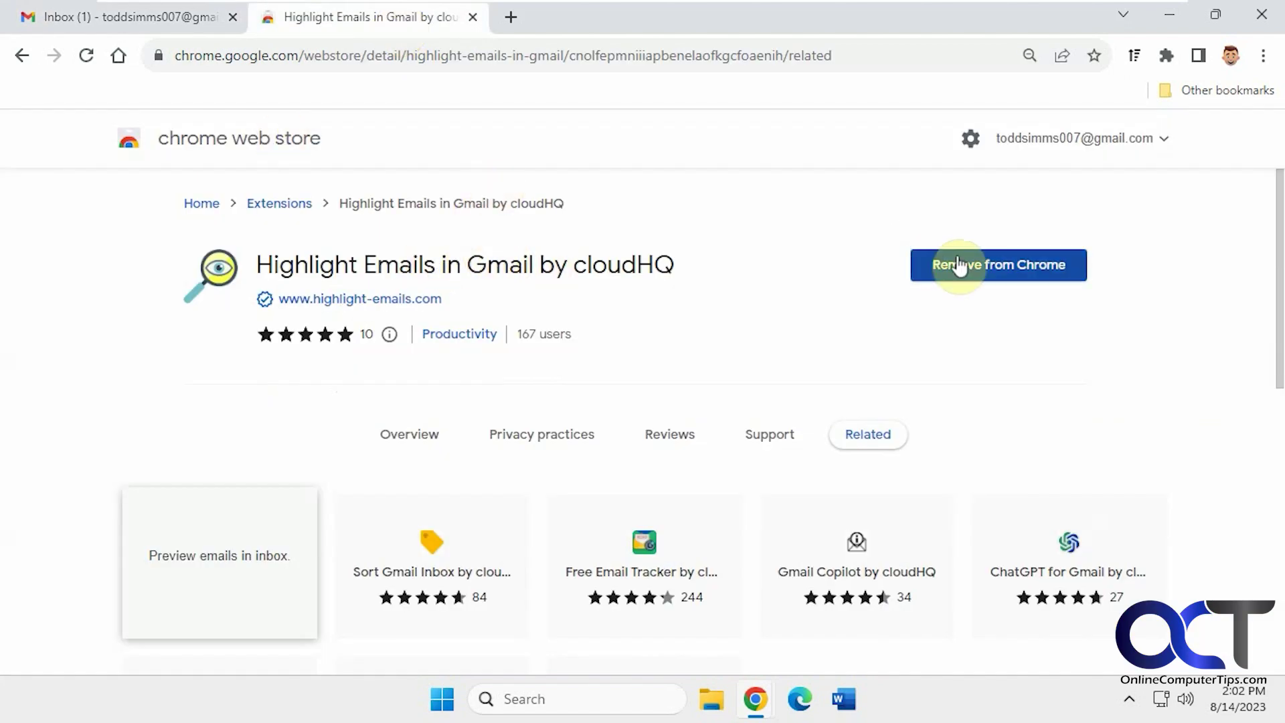
pyautogui.click(176, 8)
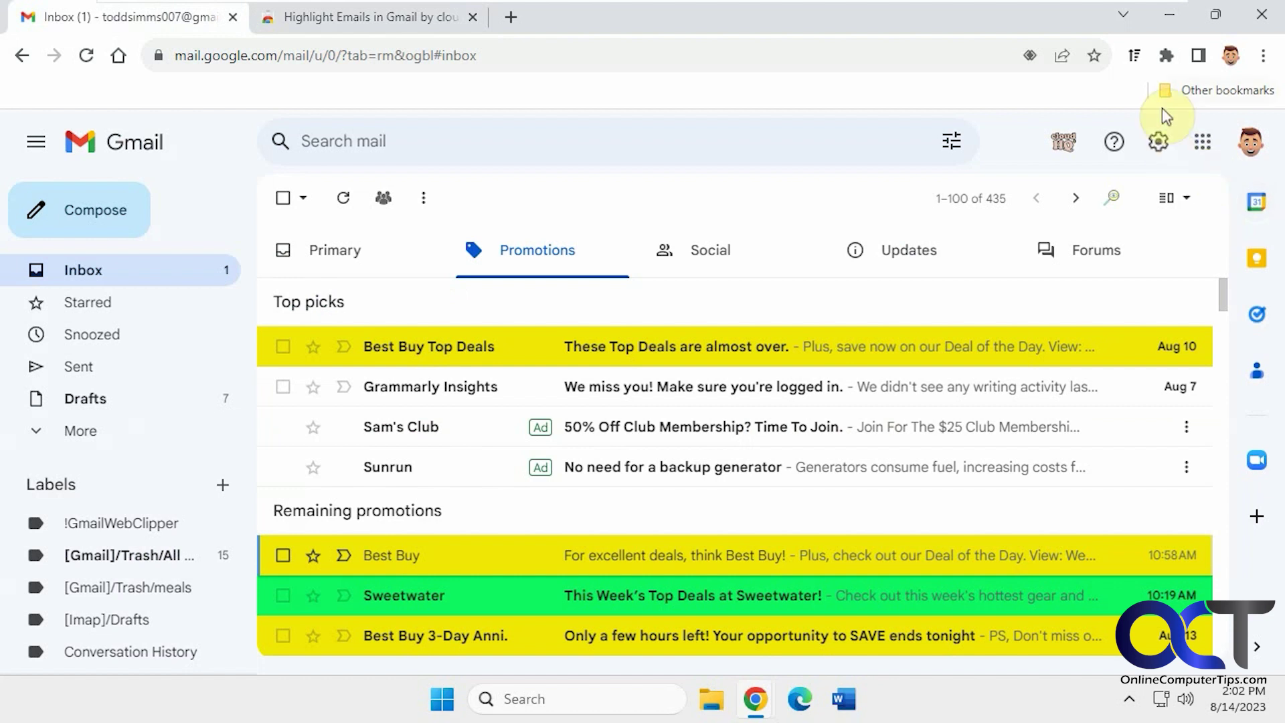
pyautogui.click(1166, 56)
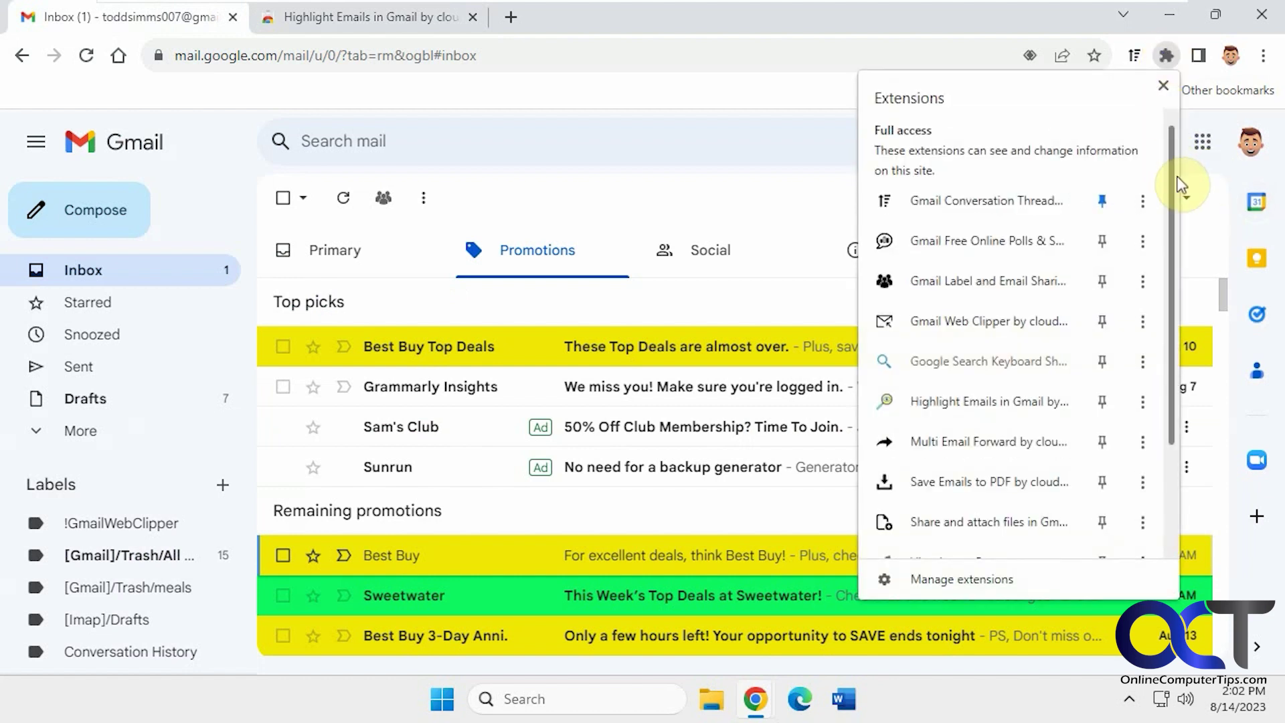
pyautogui.click(1143, 402)
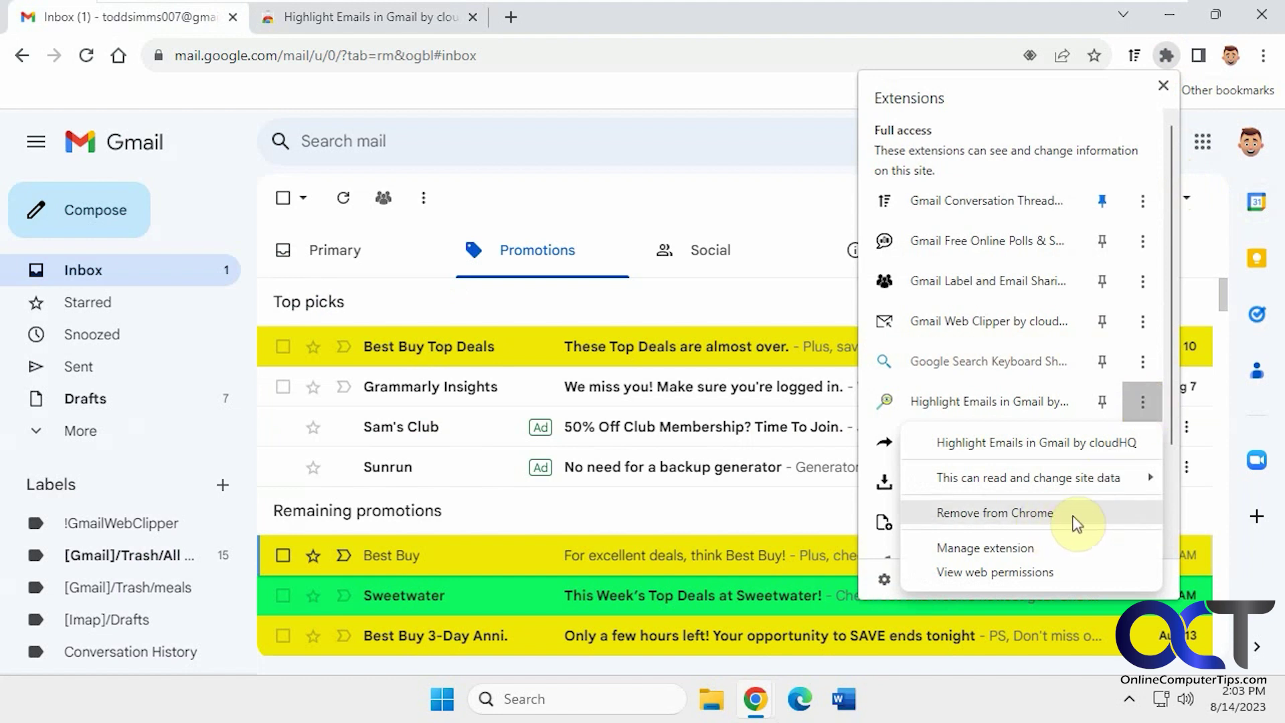
pyautogui.click(728, 183)
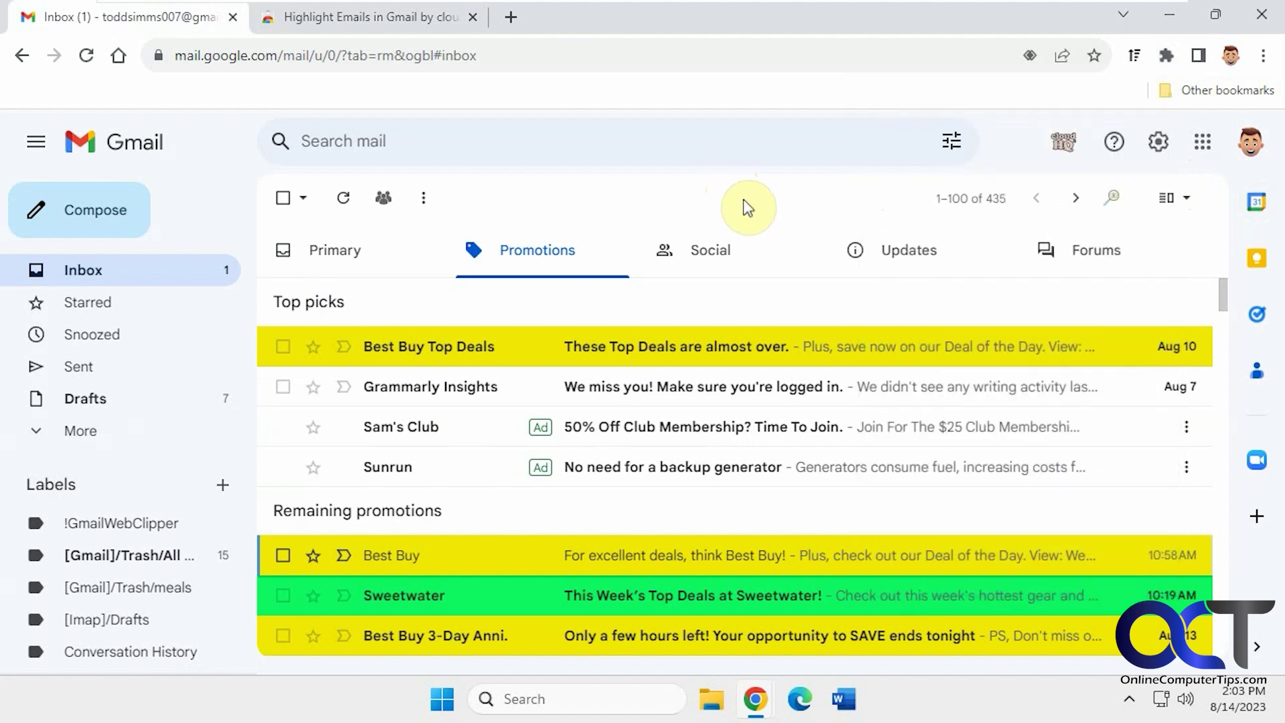